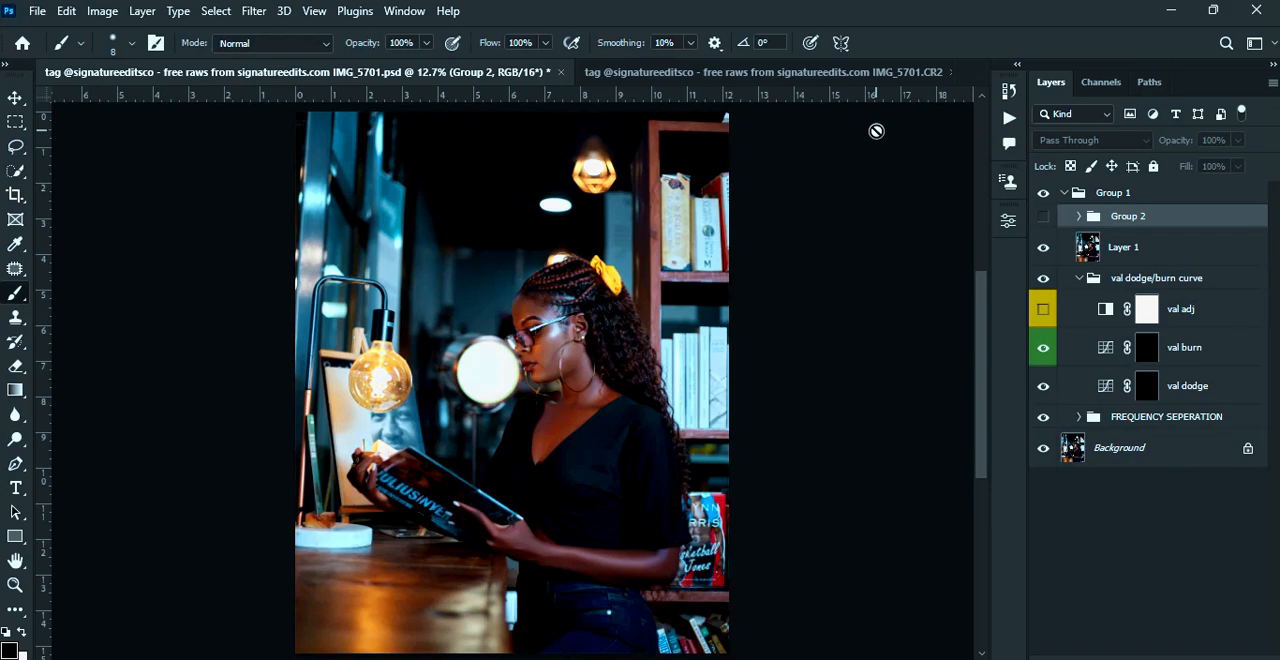
Select Layer 1 and open the SkinFiner filter on it
key("ctrl+plus")
key("ctrl+plus")
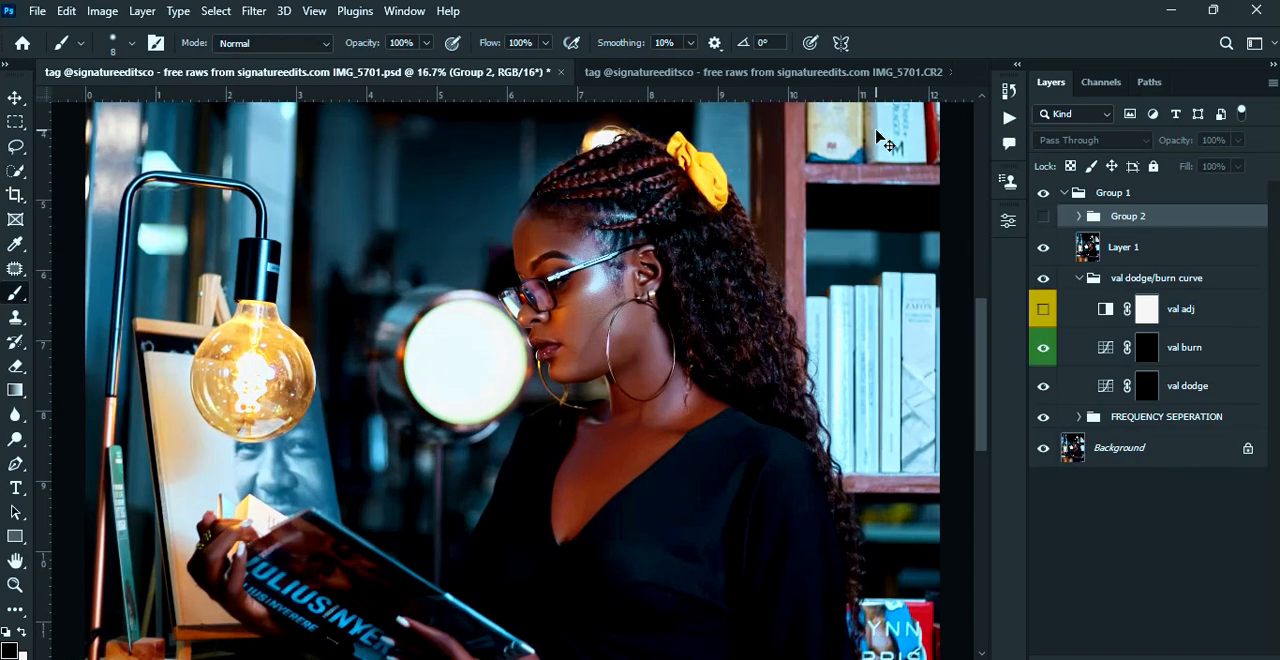
key("ctrl+plus")
key("ctrl+plus")
key("ctrl+plus")
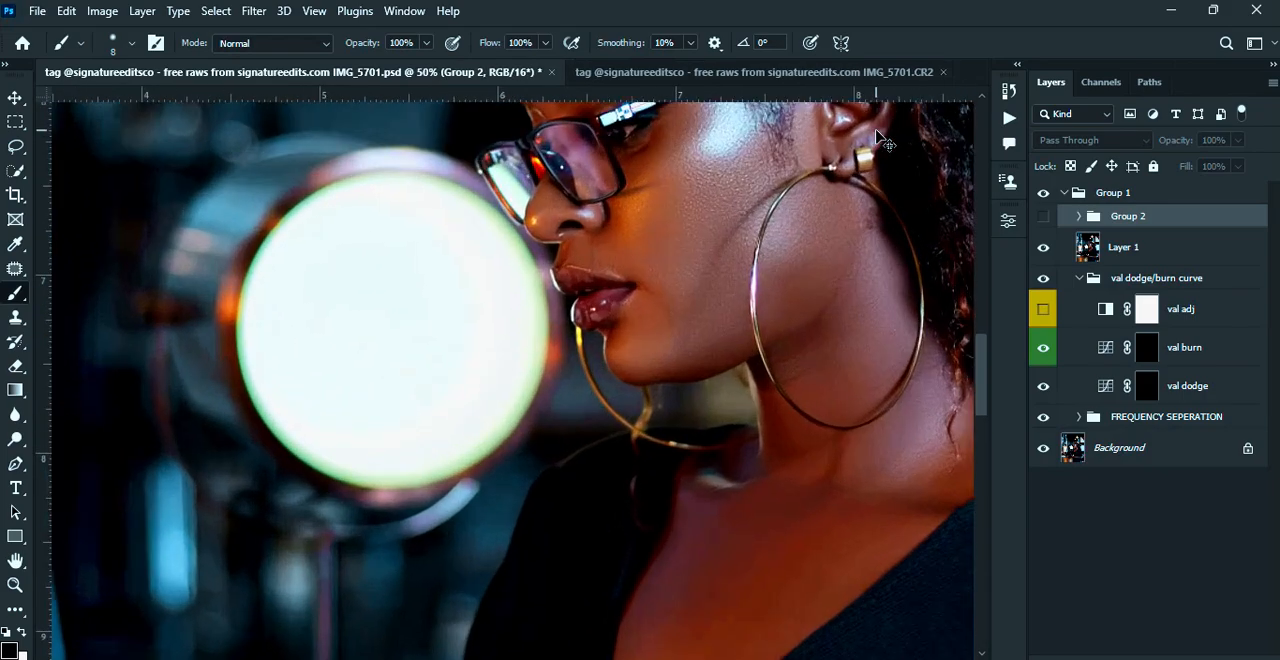
key("ctrl+plus")
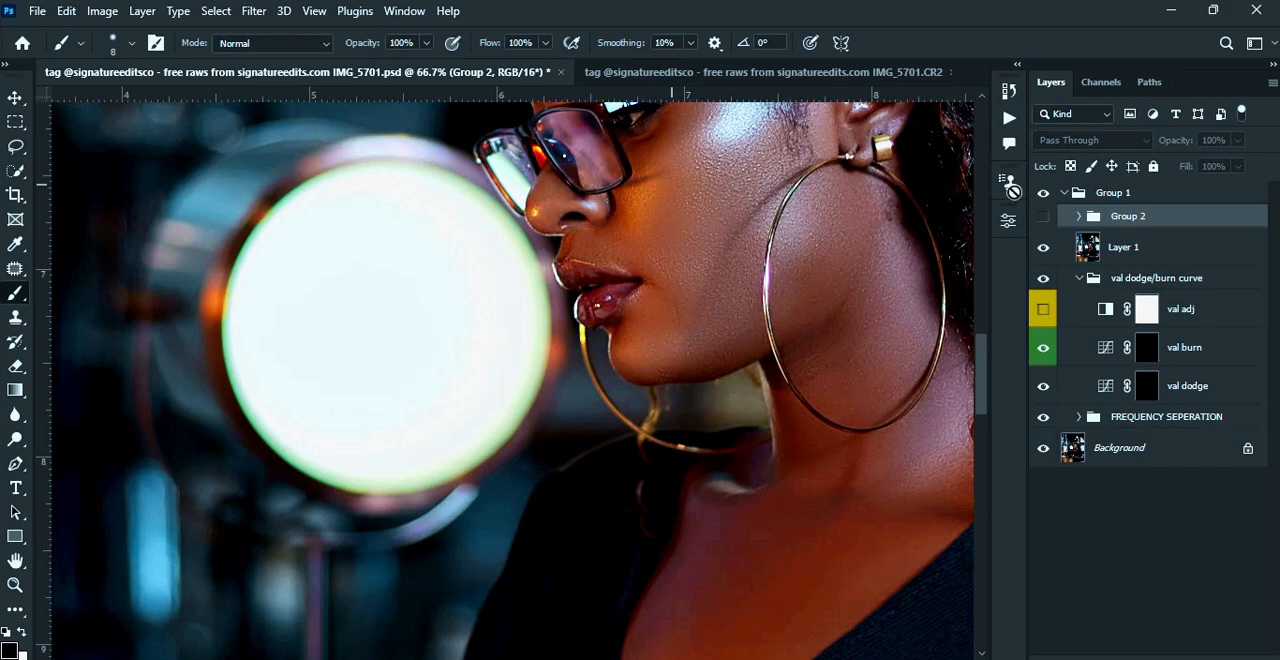
left_click(1126, 248)
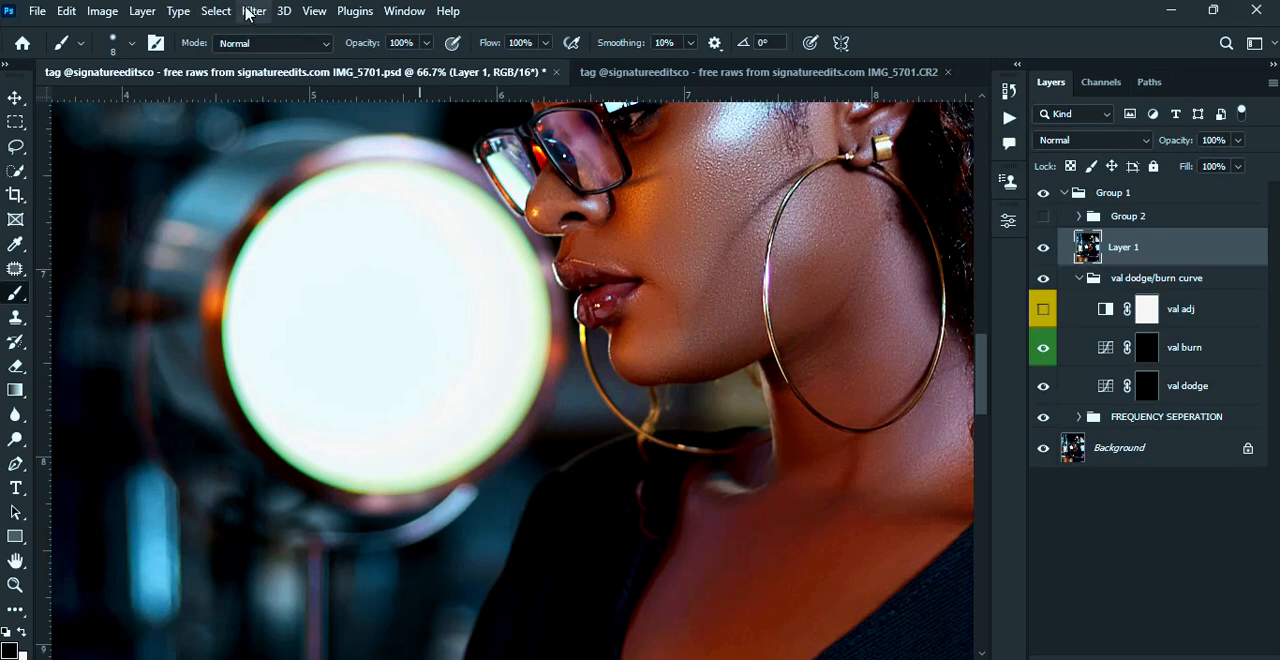
left_click(250, 11)
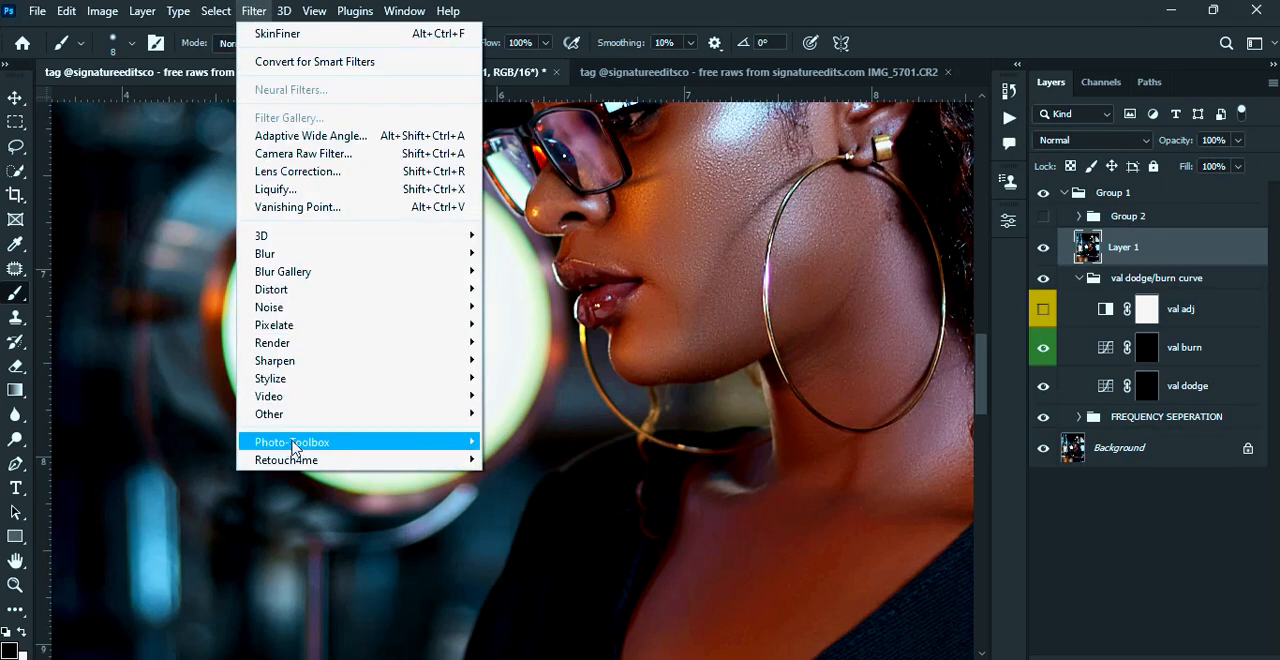
mouse_move(337, 446)
left_click(512, 444)
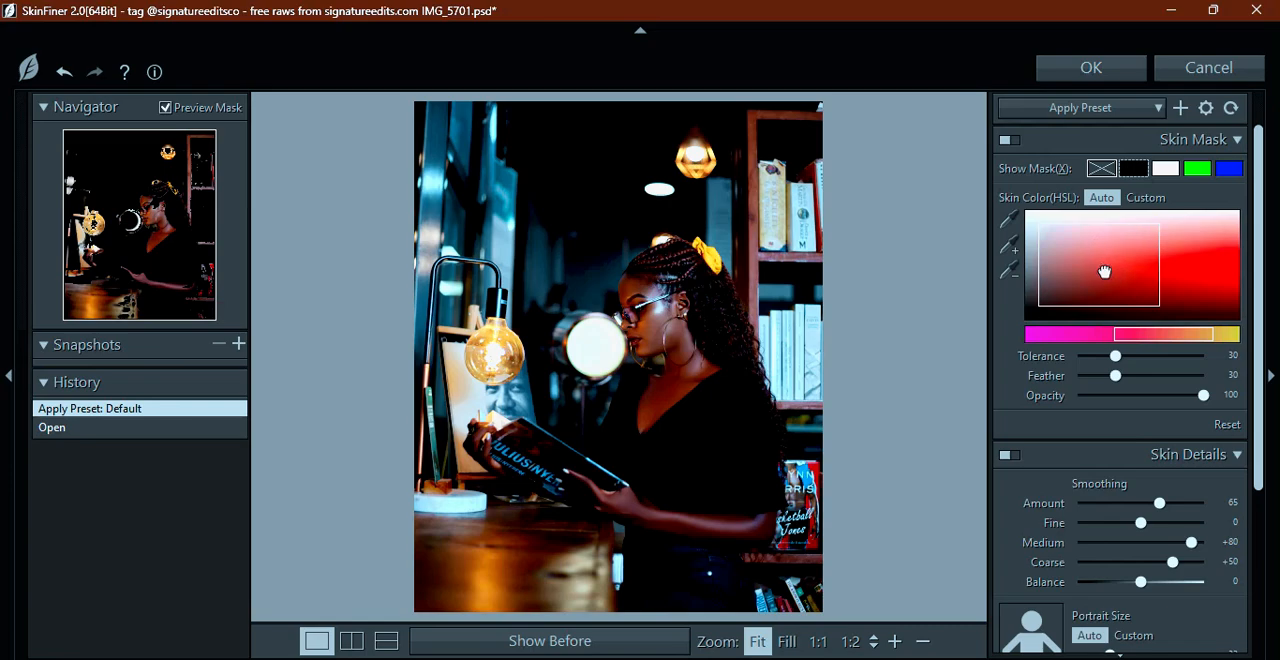
Shift the skin mask's HSL color range toward darker, less saturated tones, keeping the size of the range
mouse_move(1104, 272)
left_mouse_down()
mouse_move(1125, 265)
mouse_move(1070, 289)
mouse_move(1069, 255)
mouse_move(1166, 257)
mouse_move(1189, 277)
mouse_move(1118, 325)
mouse_move(1052, 327)
mouse_move(1052, 292)
mouse_move(1087, 279)
left_mouse_up()
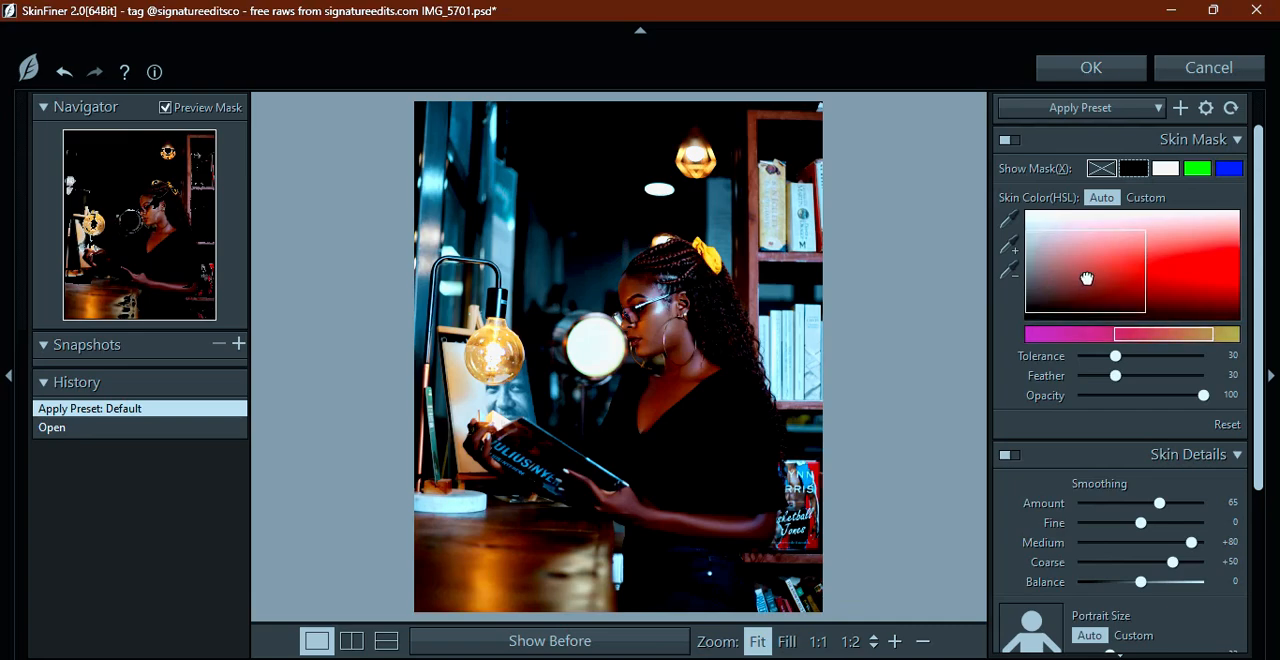
left_click_drag(1086, 278, 1038, 302)
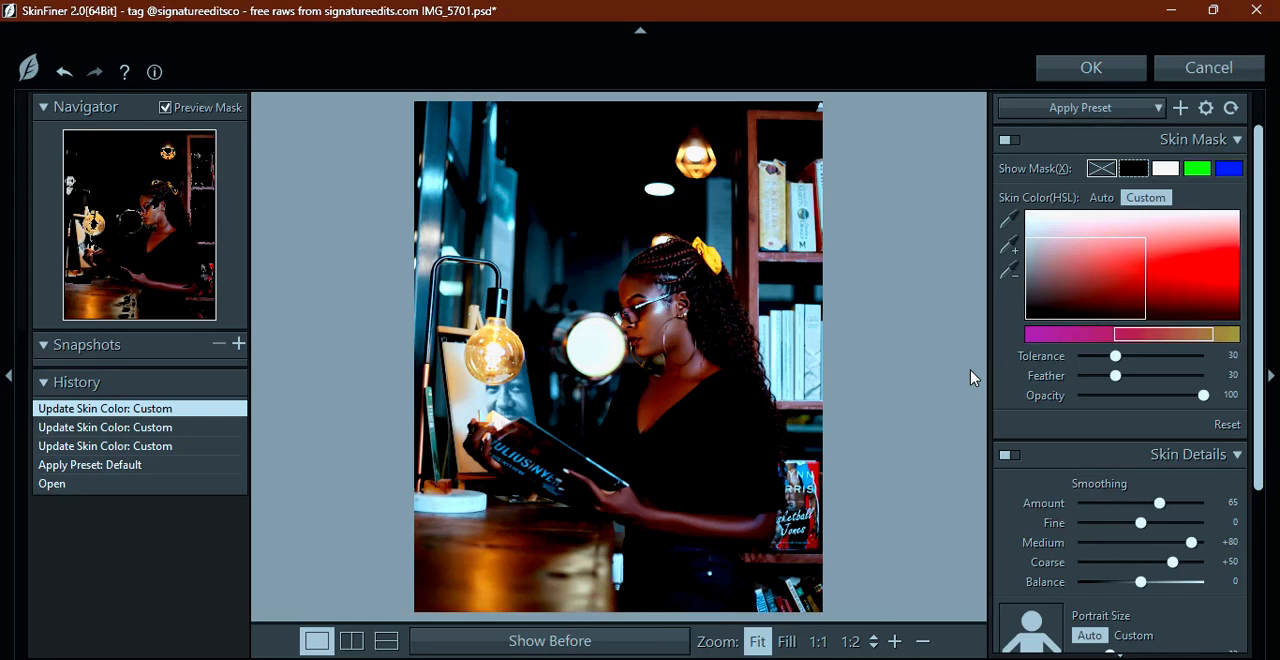
Set the skin smoothing Amount to 36, comparing the extremes 0 and 100 on the woman's face
scroll(970, 378, "up", 5)
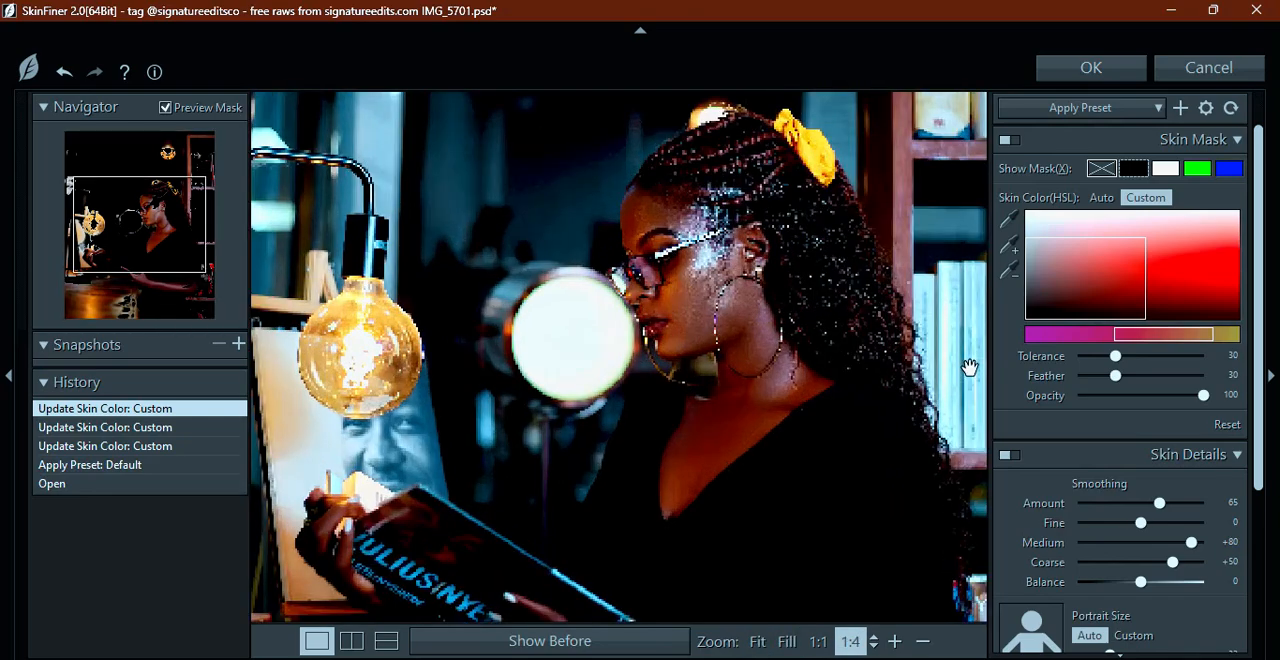
left_click_drag(821, 268, 790, 290)
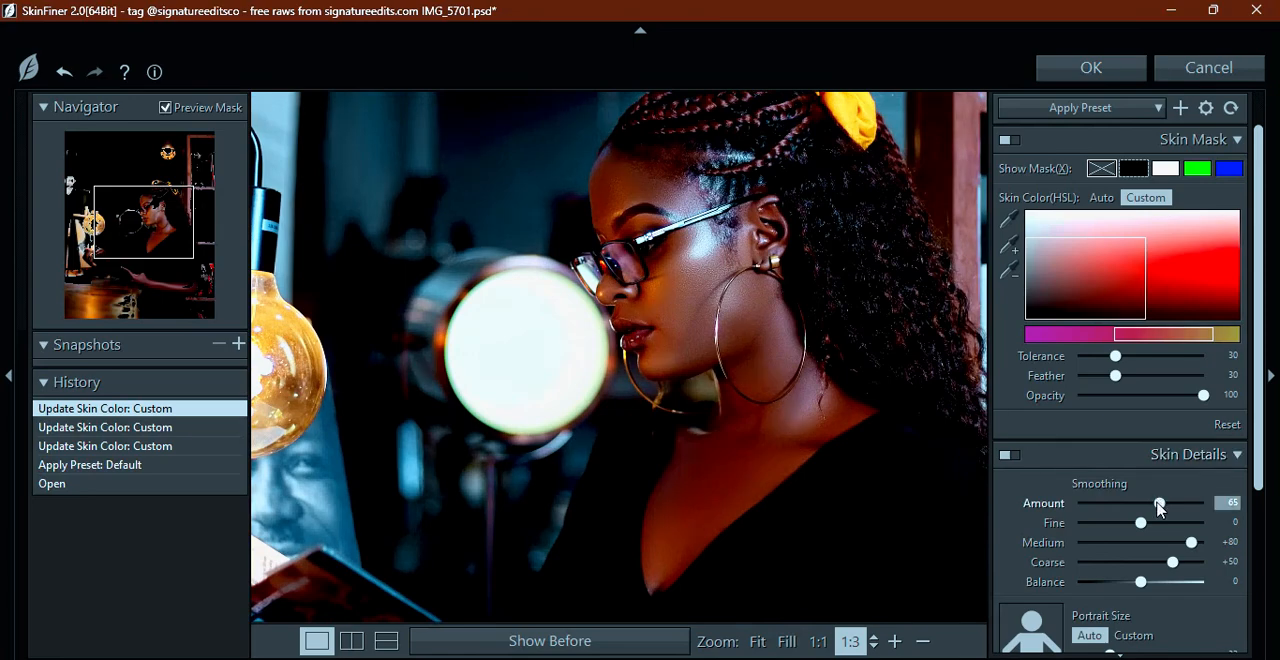
left_click_drag(1158, 502, 853, 505)
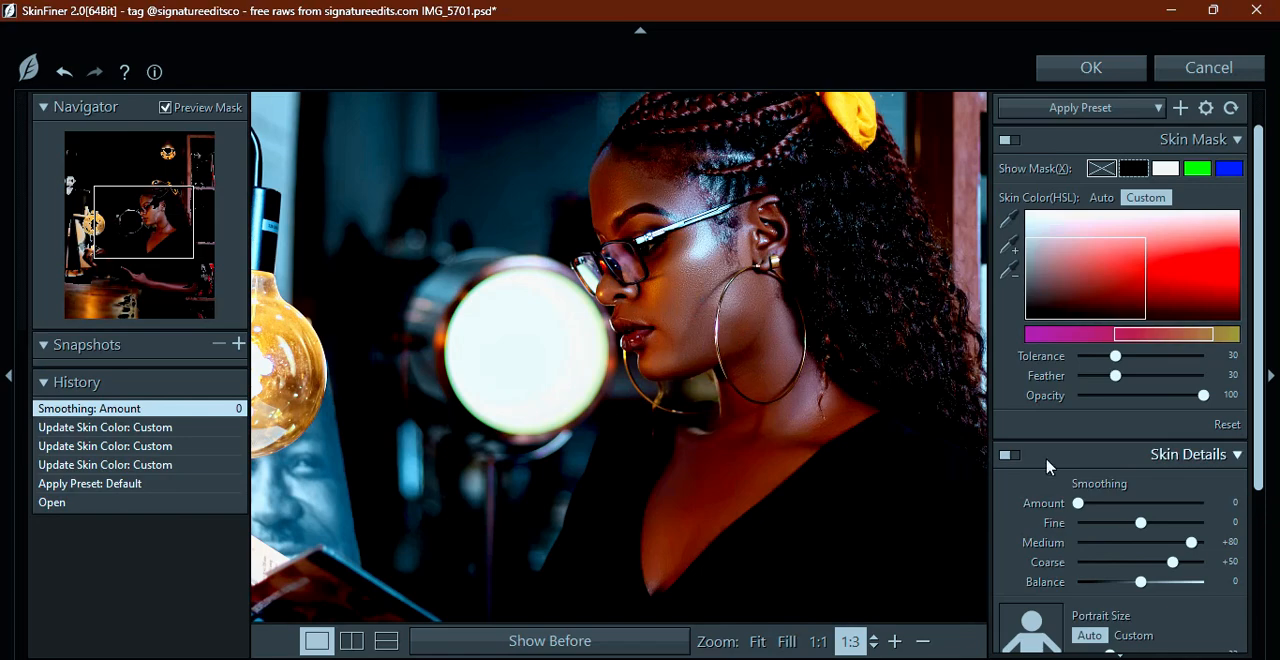
left_click_drag(1080, 505, 1272, 502)
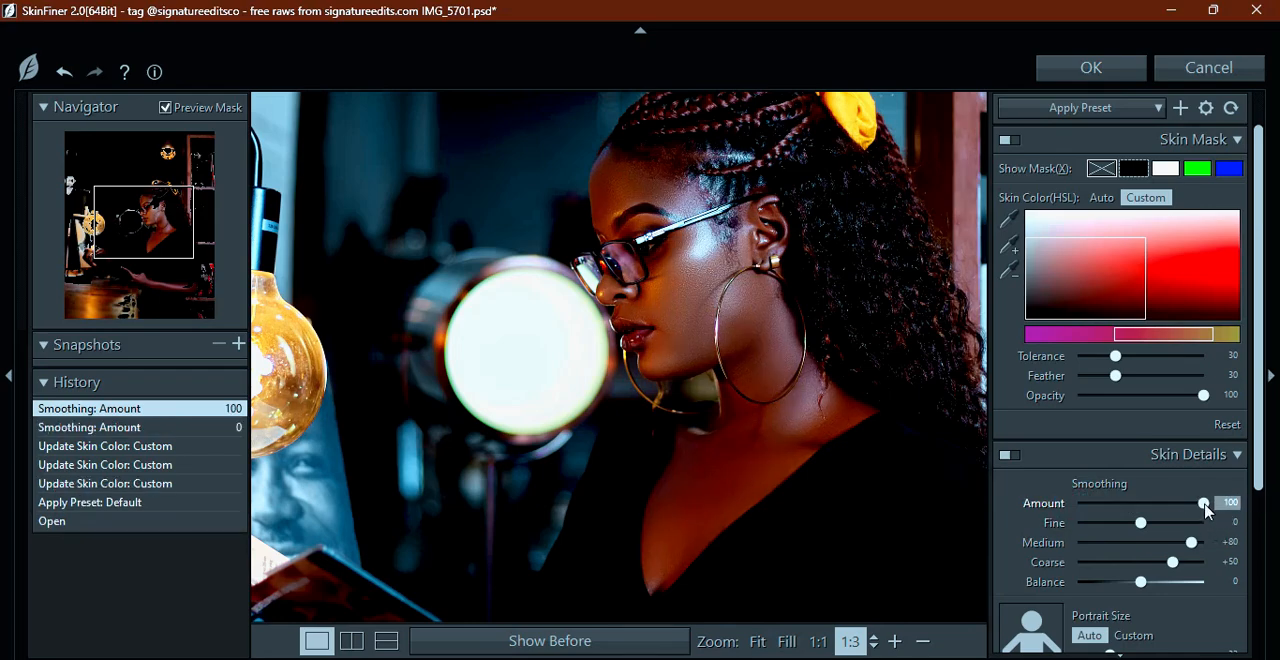
left_click_drag(1205, 508, 1123, 502)
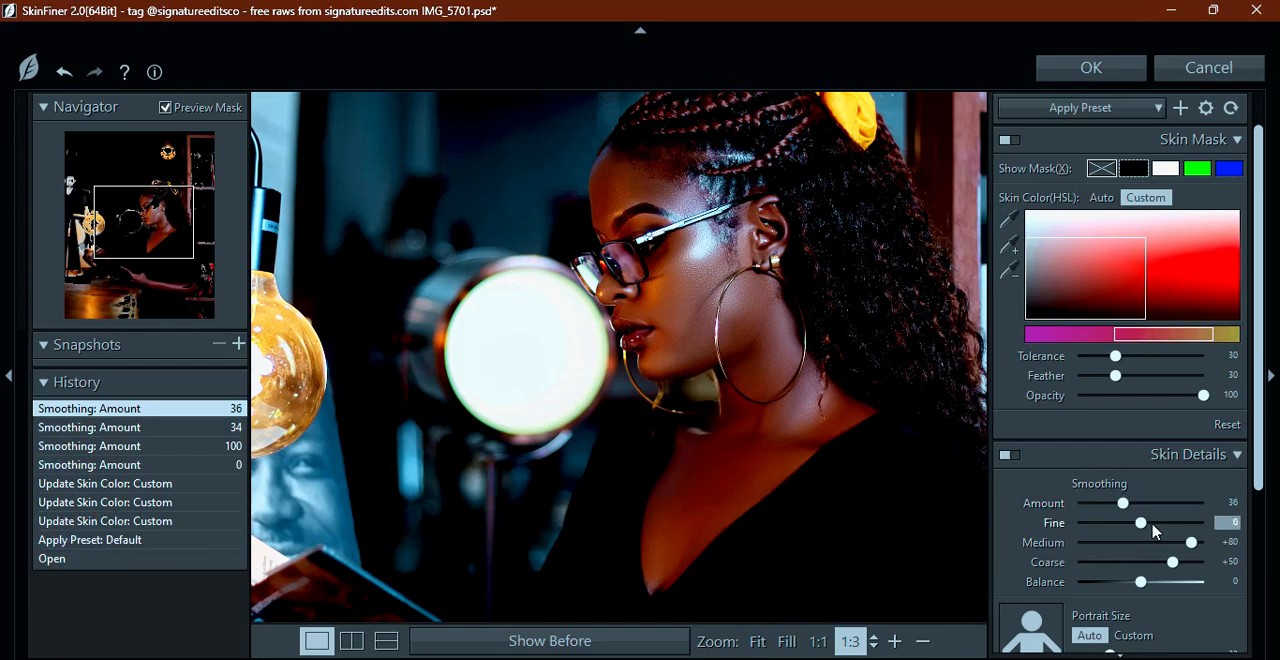
Compare Fine smoothing at -100 and +100 on the facial skin texture and set it to -40
scroll(722, 244, "up", 5)
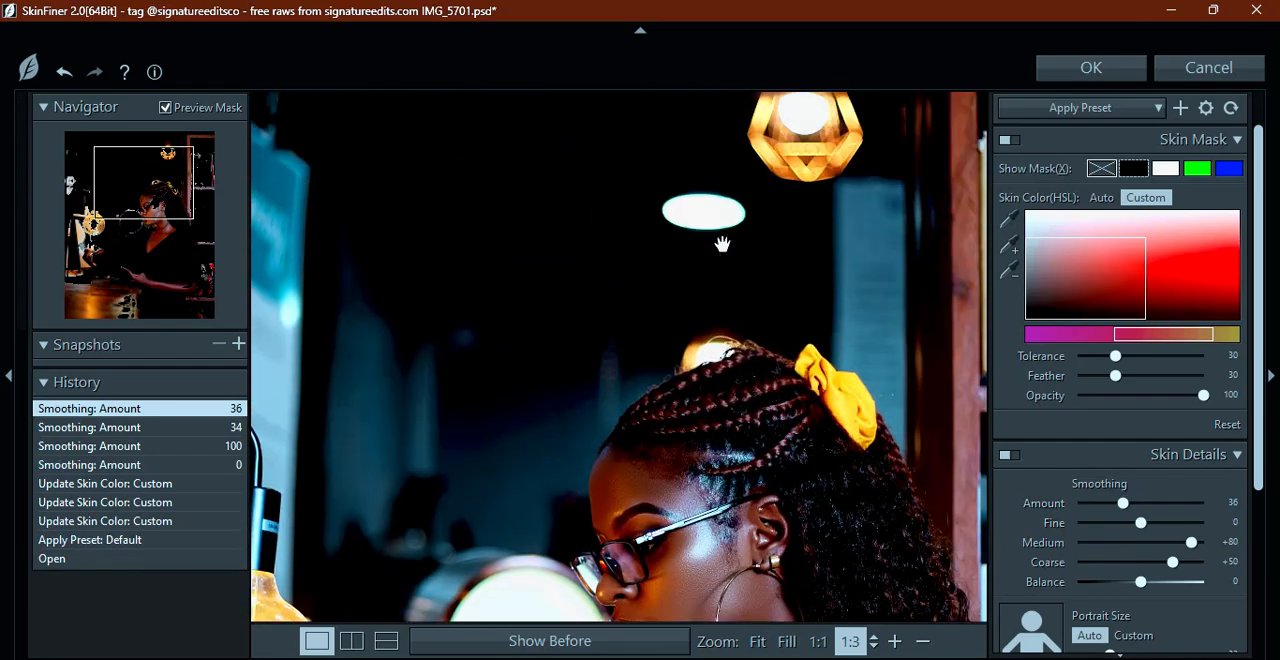
scroll(722, 244, "down", 3)
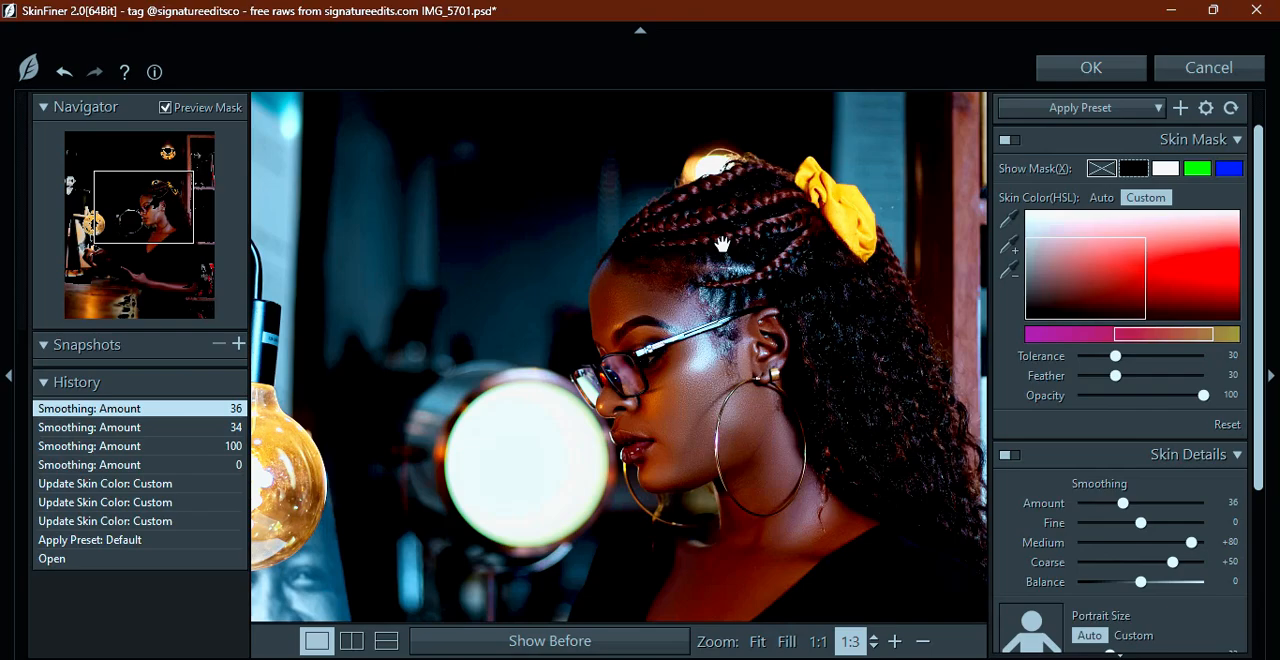
scroll(722, 244, "up", 3)
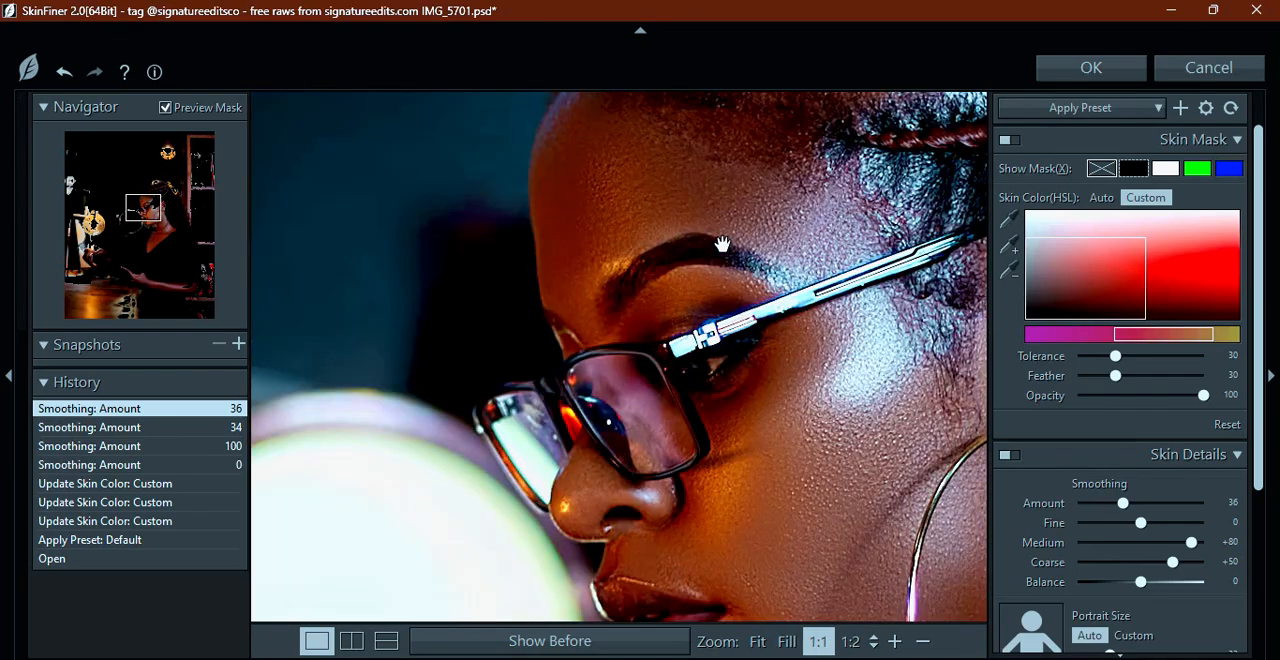
left_click_drag(814, 374, 692, 238)
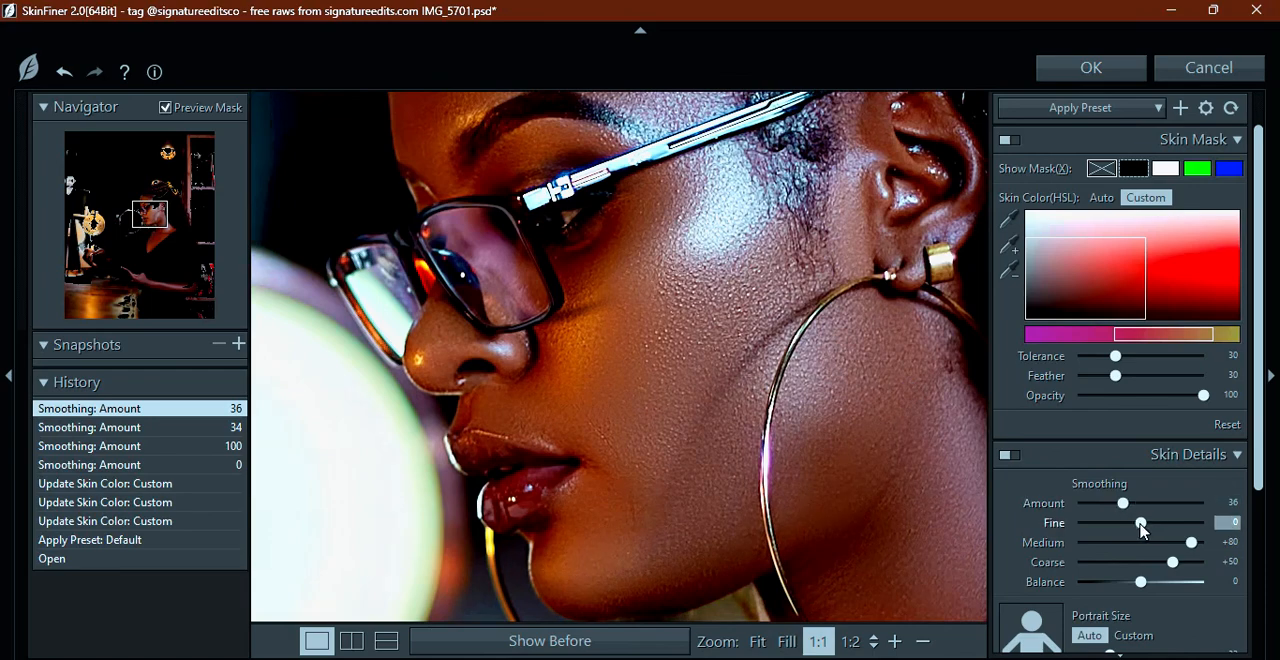
left_click_drag(1141, 524, 1248, 525)
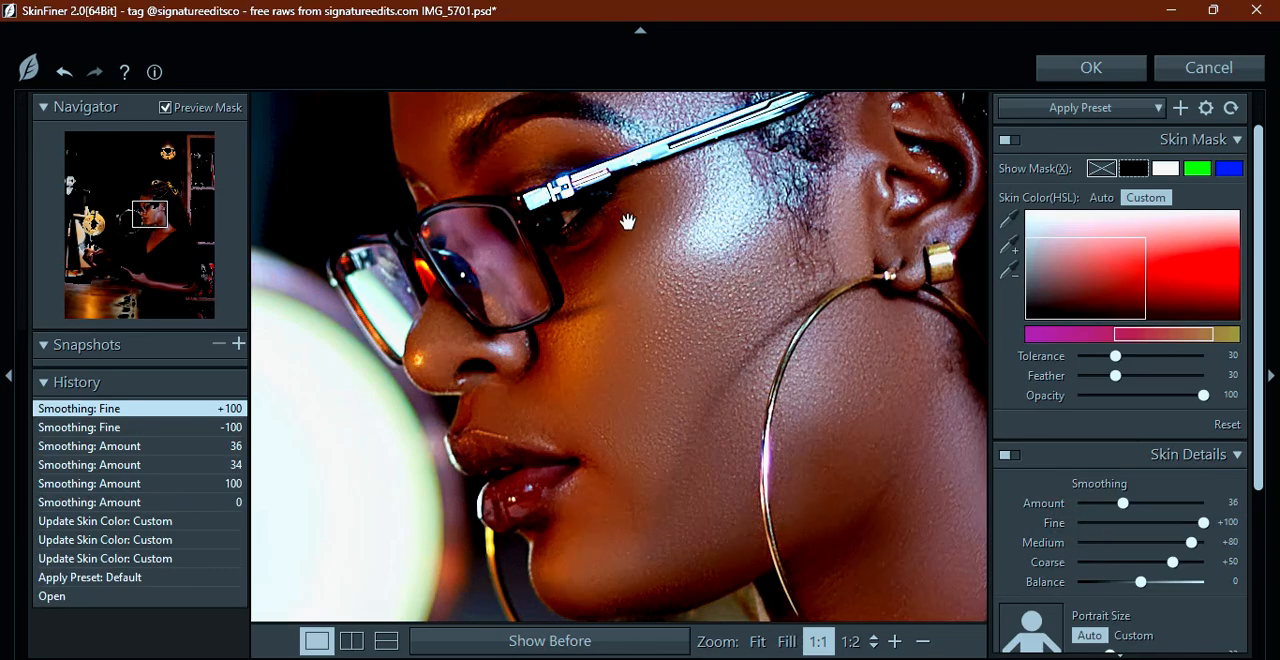
left_click_drag(629, 186, 645, 355)
left_click_drag(595, 408, 638, 231)
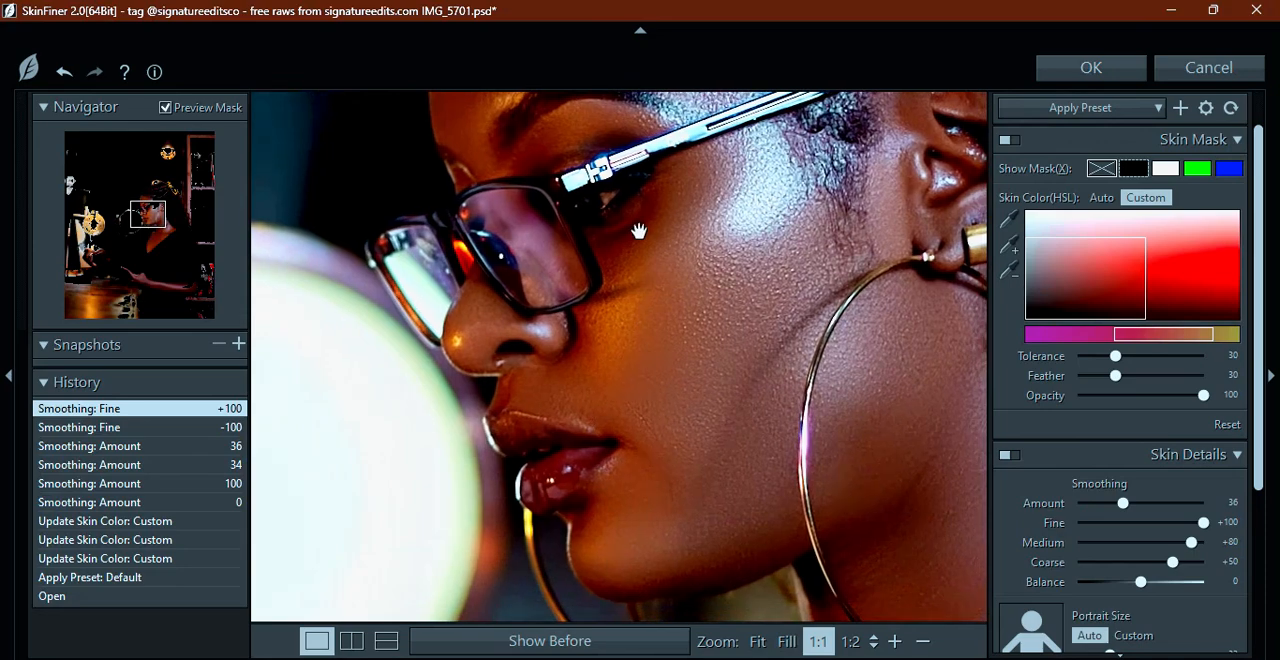
left_click_drag(1203, 522, 1255, 532)
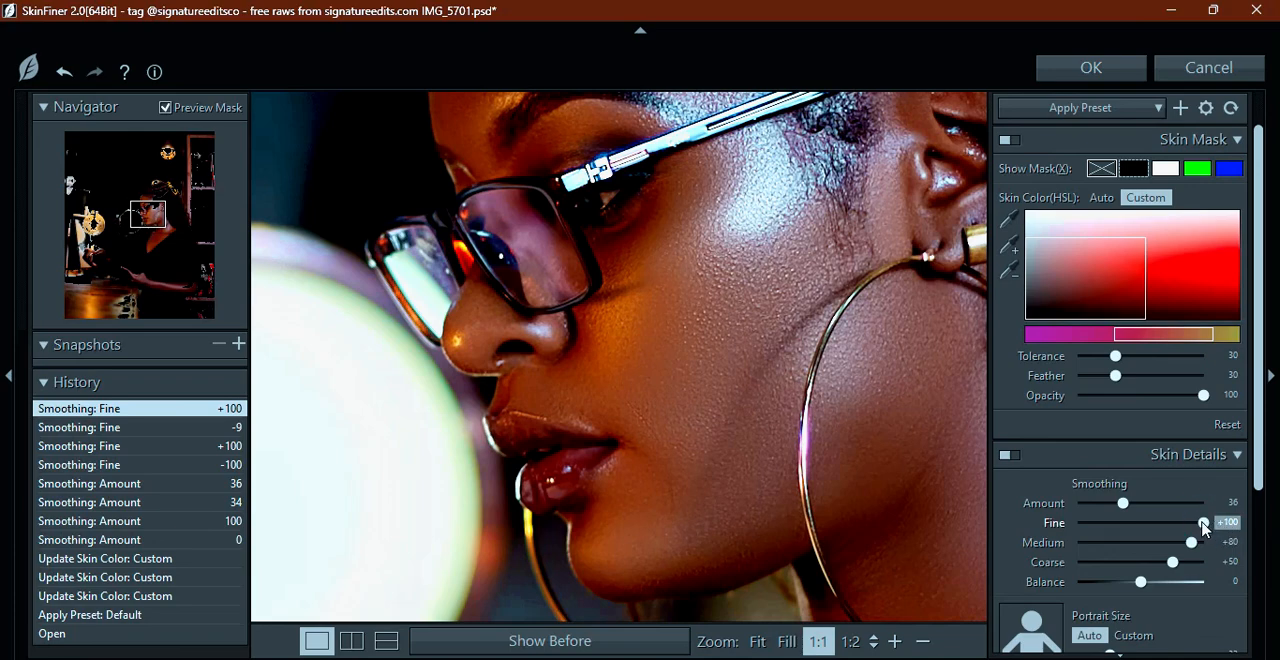
left_click_drag(1203, 528, 1117, 524)
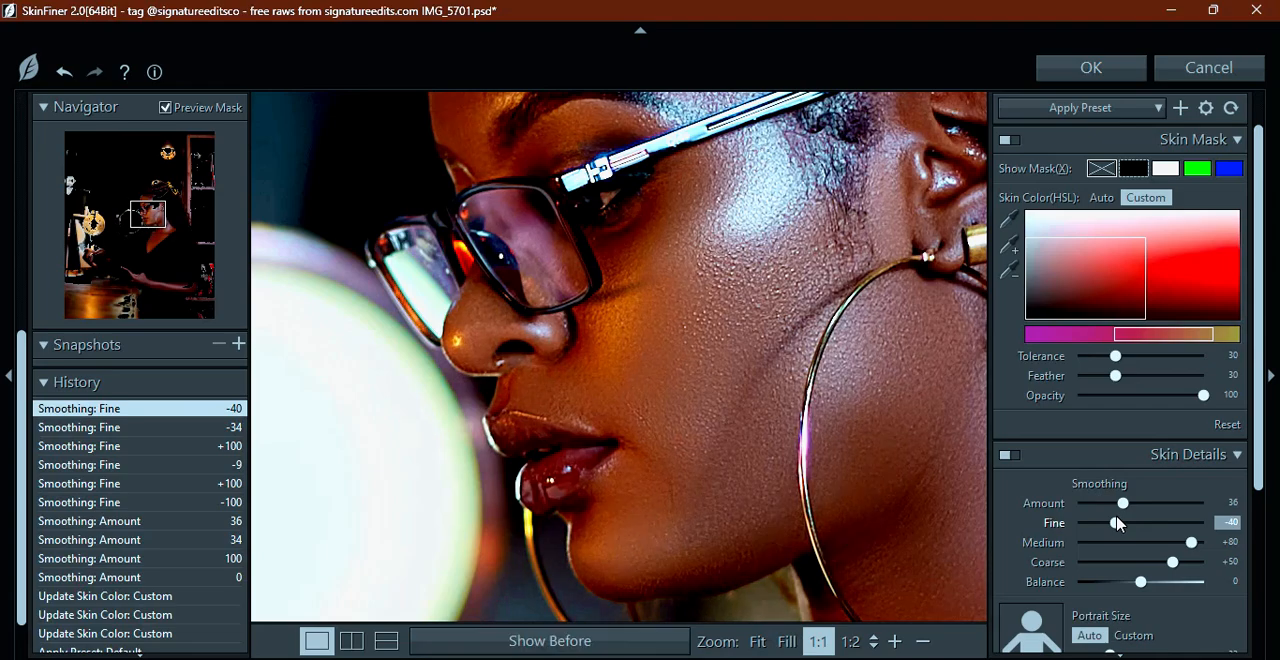
Compare Medium smoothing at -100 and +100 on the face and set it to +40
left_click_drag(669, 471, 644, 444)
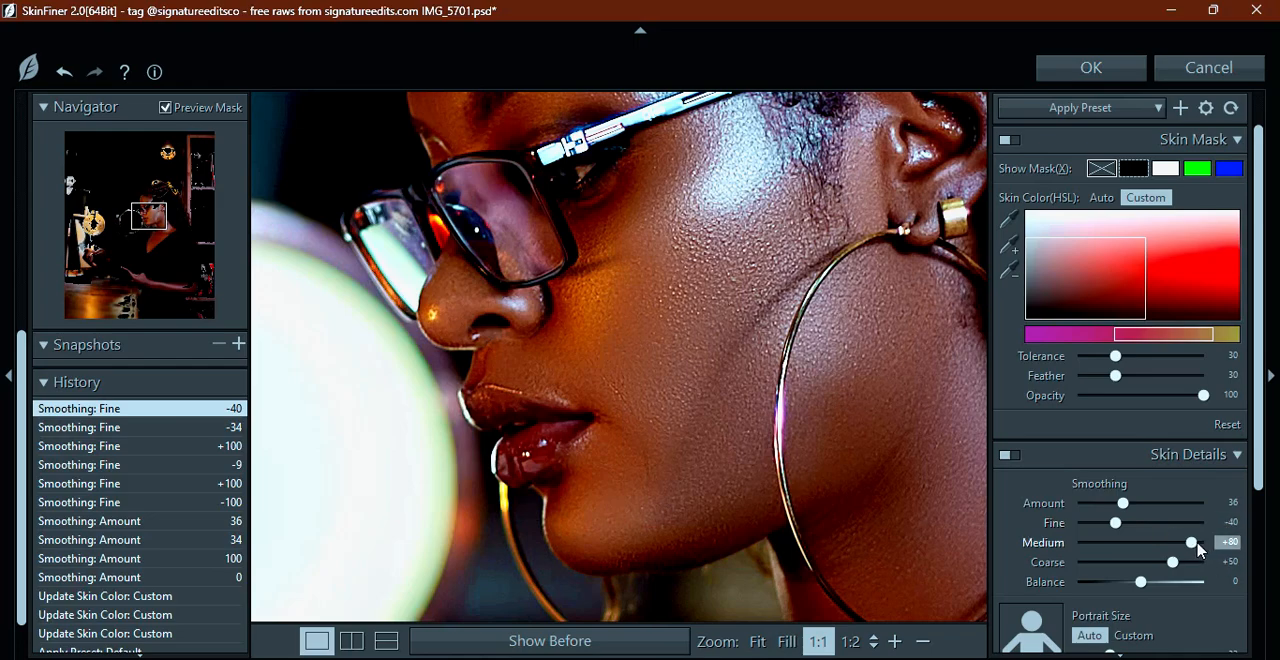
left_click_drag(1191, 543, 1036, 543)
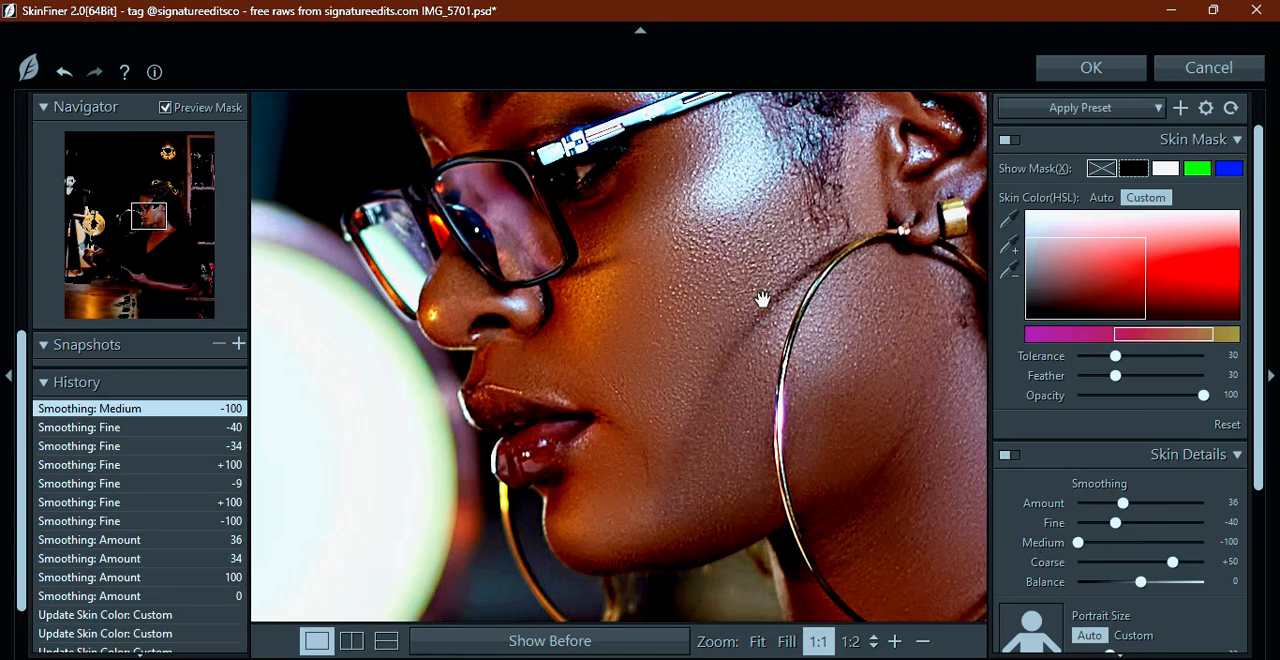
scroll(763, 299, "down", 1)
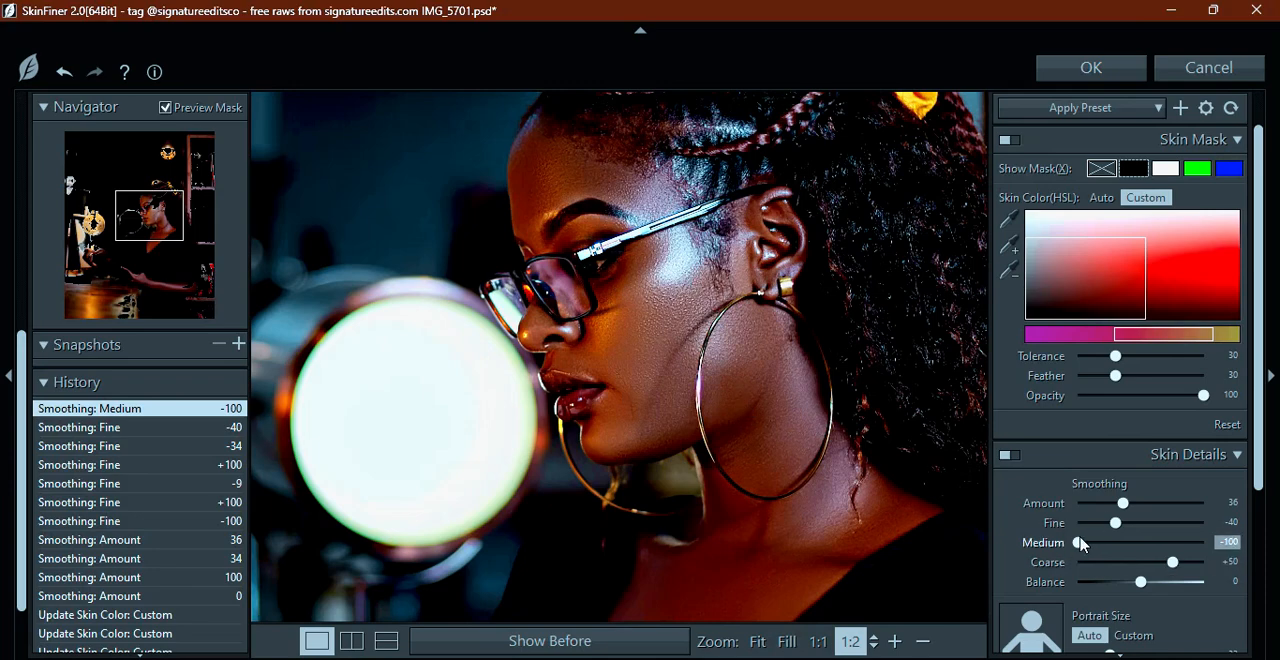
mouse_move(1078, 542)
left_mouse_down()
mouse_move(1268, 546)
mouse_move(1010, 548)
mouse_move(1216, 545)
mouse_move(1072, 543)
left_mouse_up()
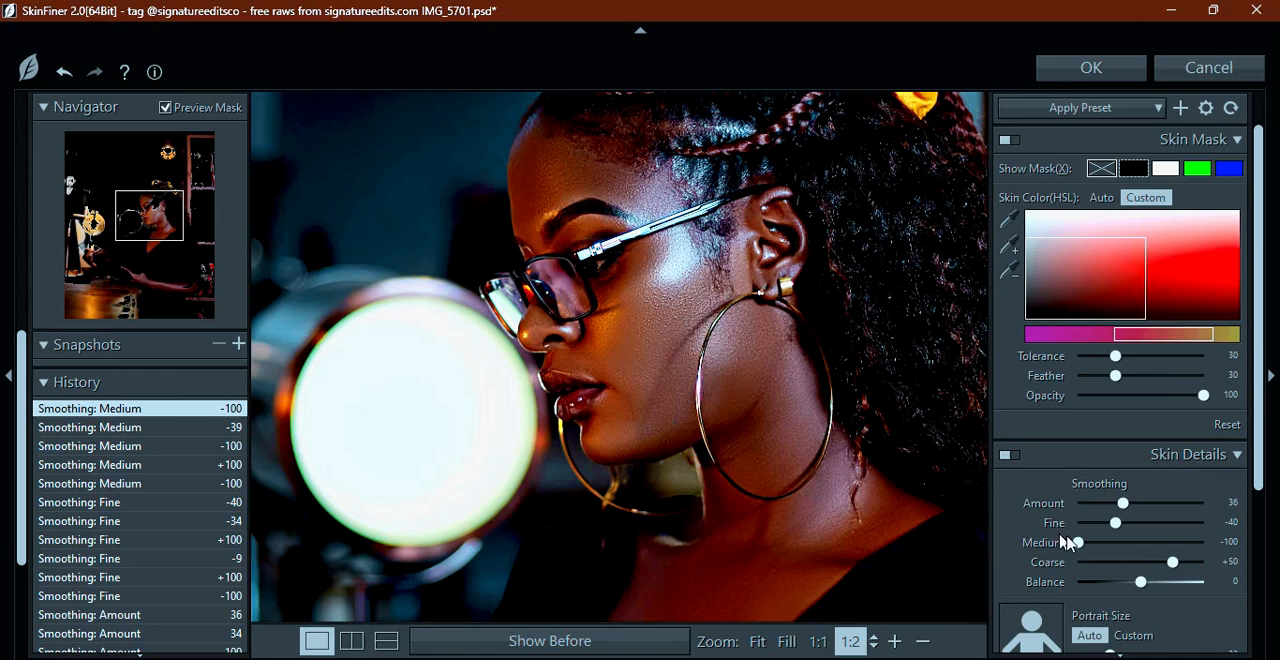
left_click_drag(1078, 545, 1146, 552)
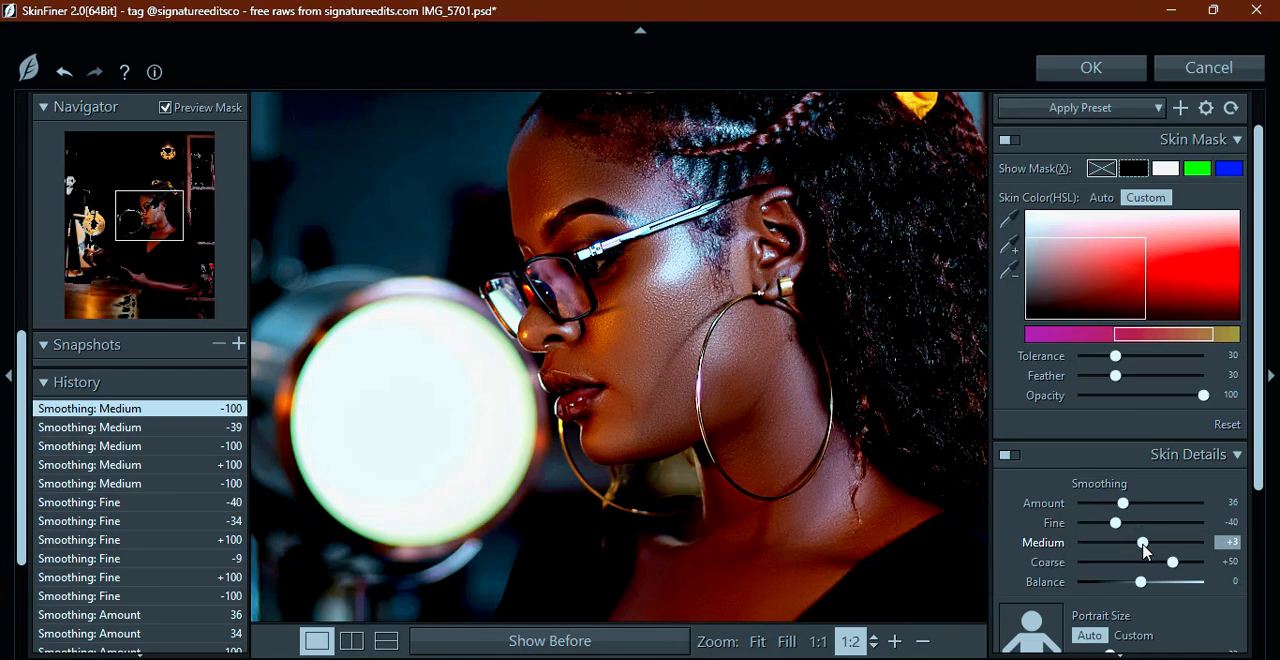
mouse_move(1145, 549)
left_mouse_down()
mouse_move(1033, 540)
mouse_move(1166, 546)
left_mouse_up()
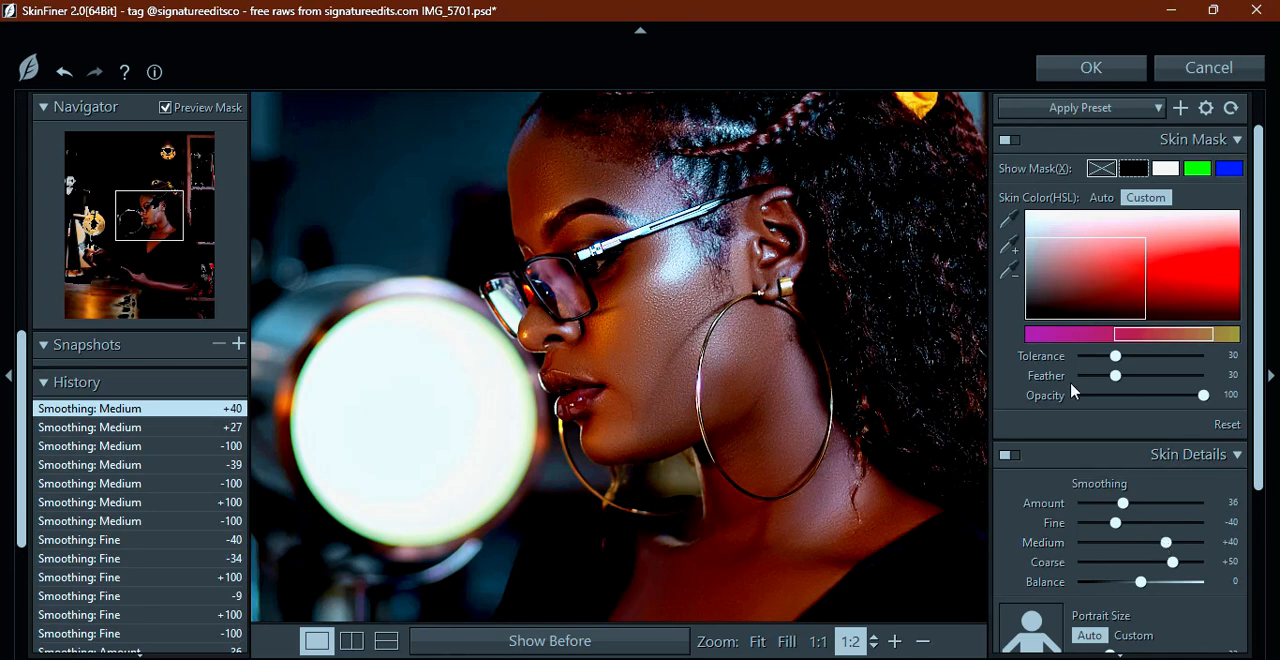
Try Coarse smoothing at -27 and undo it, and try a different smoothing Balance before restoring it to 0
left_click_drag(1260, 326, 1252, 444)
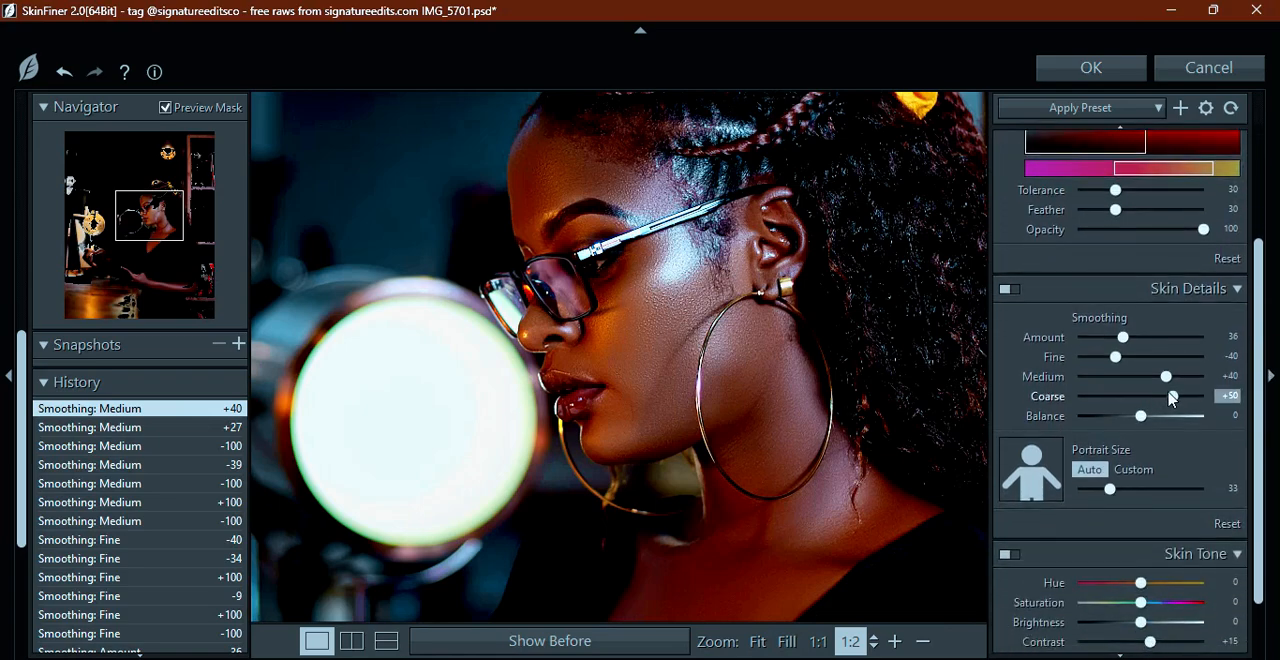
left_click_drag(1172, 396, 1125, 388)
key("ctrl+z")
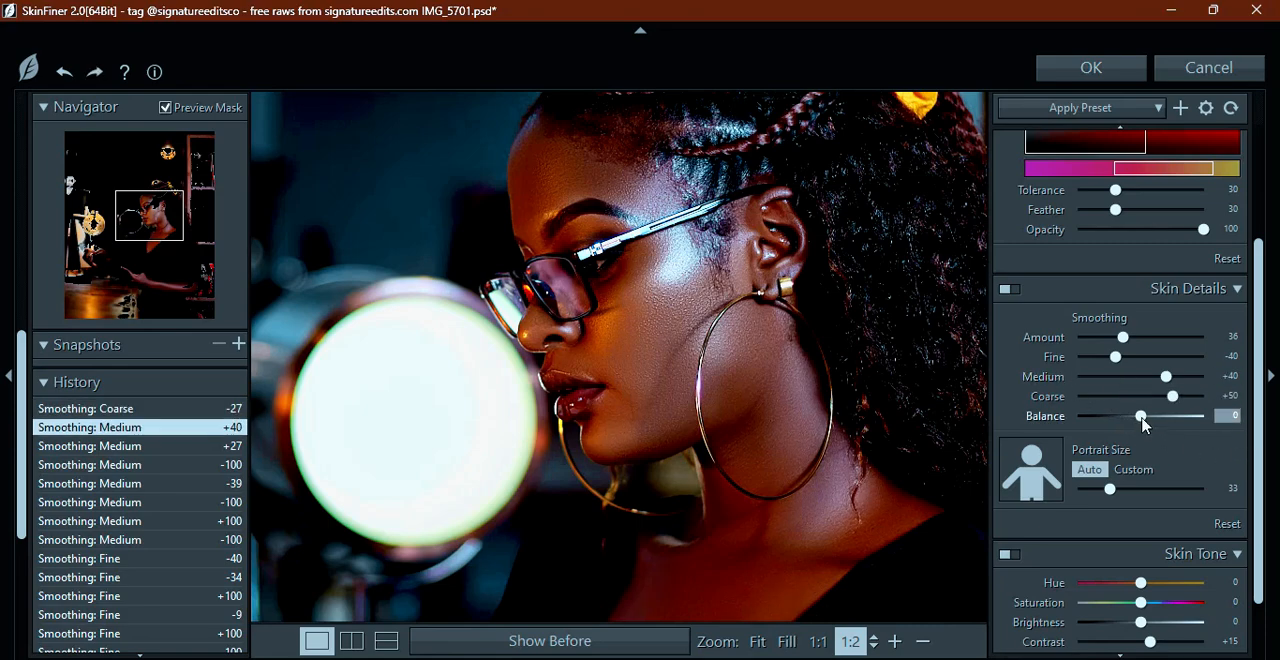
mouse_move(1141, 416)
left_mouse_down()
mouse_move(1030, 420)
mouse_move(1279, 413)
left_mouse_up()
mouse_move(1148, 416)
left_mouse_down()
mouse_move(1134, 416)
mouse_move(1144, 419)
left_mouse_up()
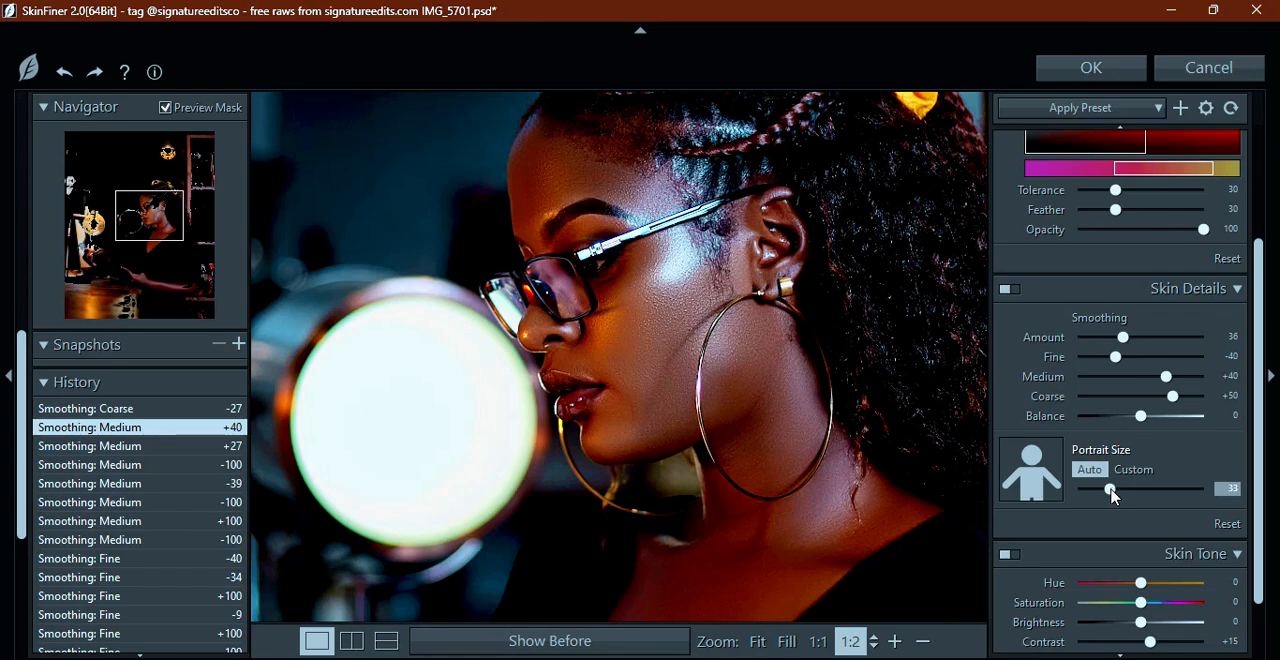
Set a custom Portrait Size of 59, comparing 100 and 10 on the facial skin
left_click_drag(1112, 494, 1210, 488)
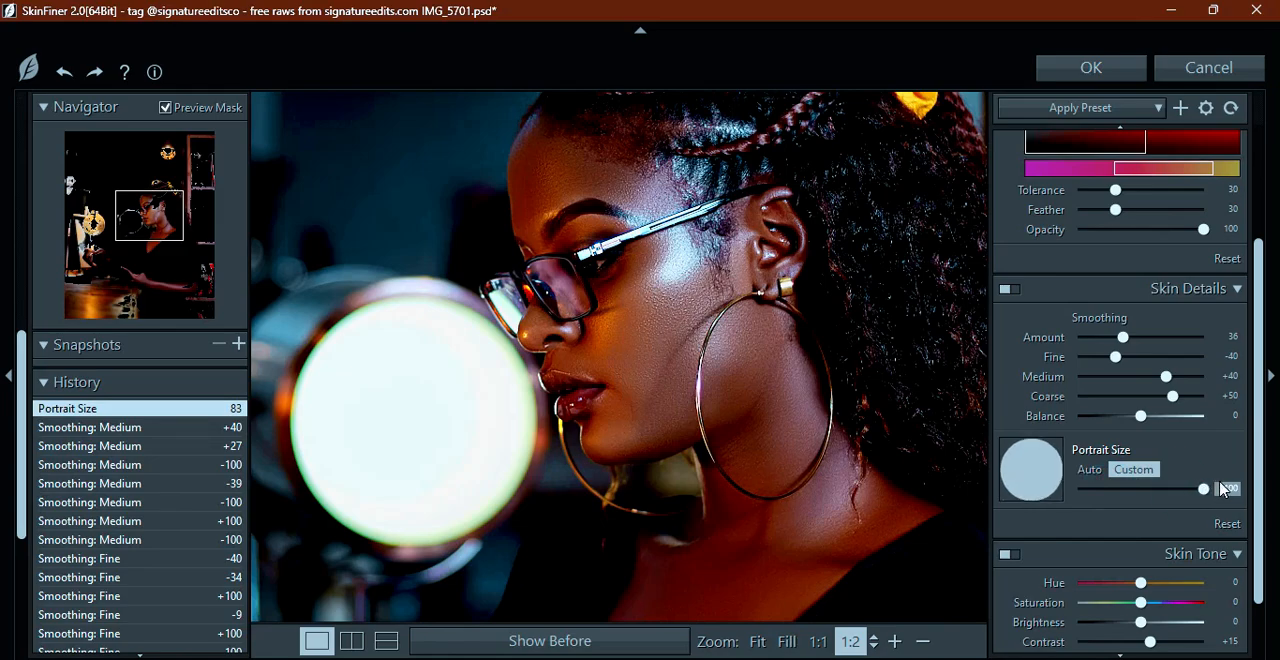
scroll(567, 227, "up", 5)
scroll(567, 227, "down", 3)
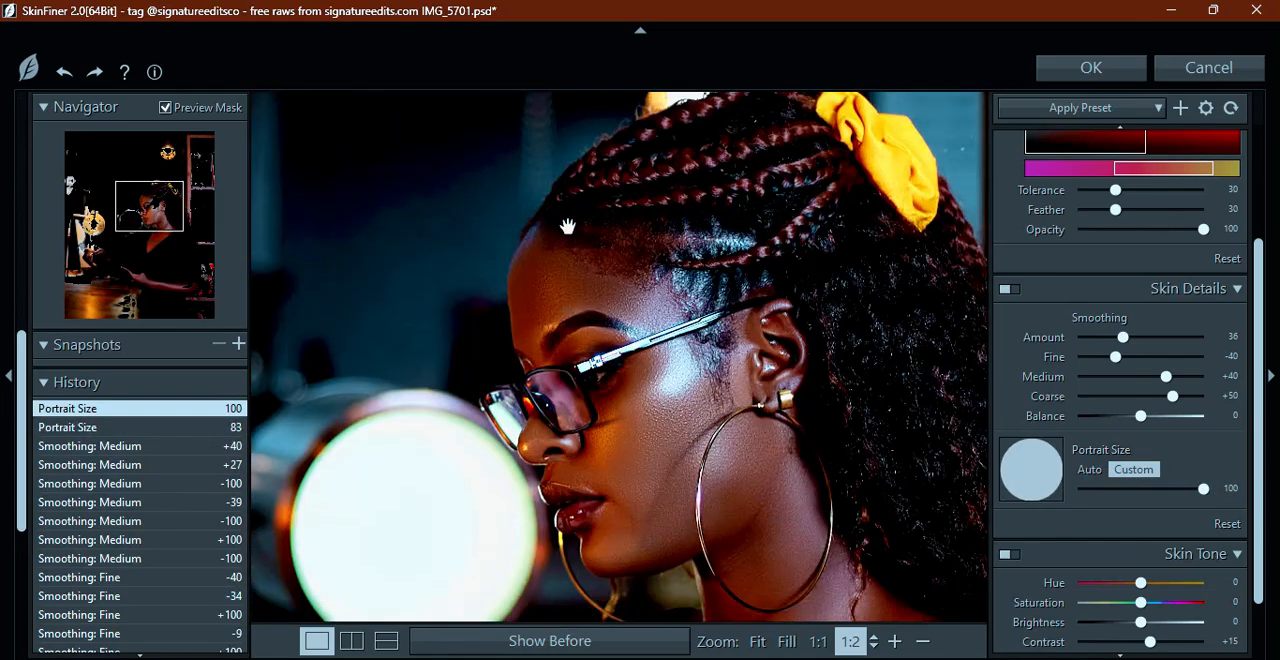
scroll(567, 227, "up", 1)
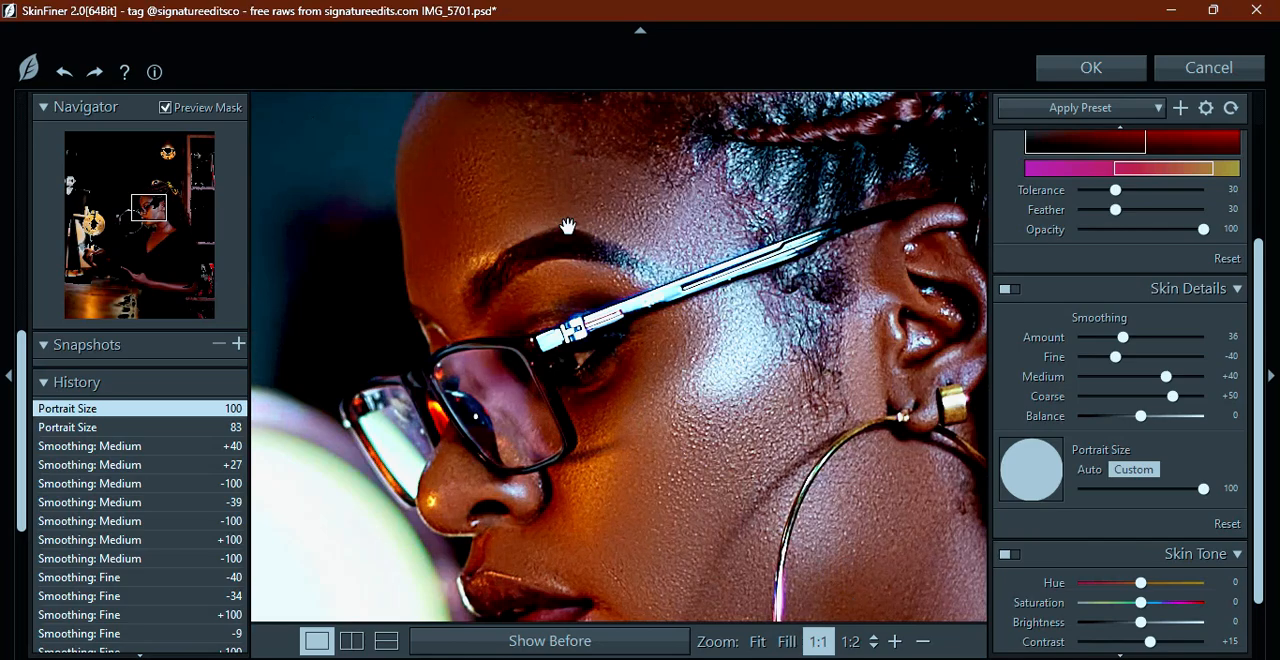
left_click_drag(1203, 489, 1037, 480)
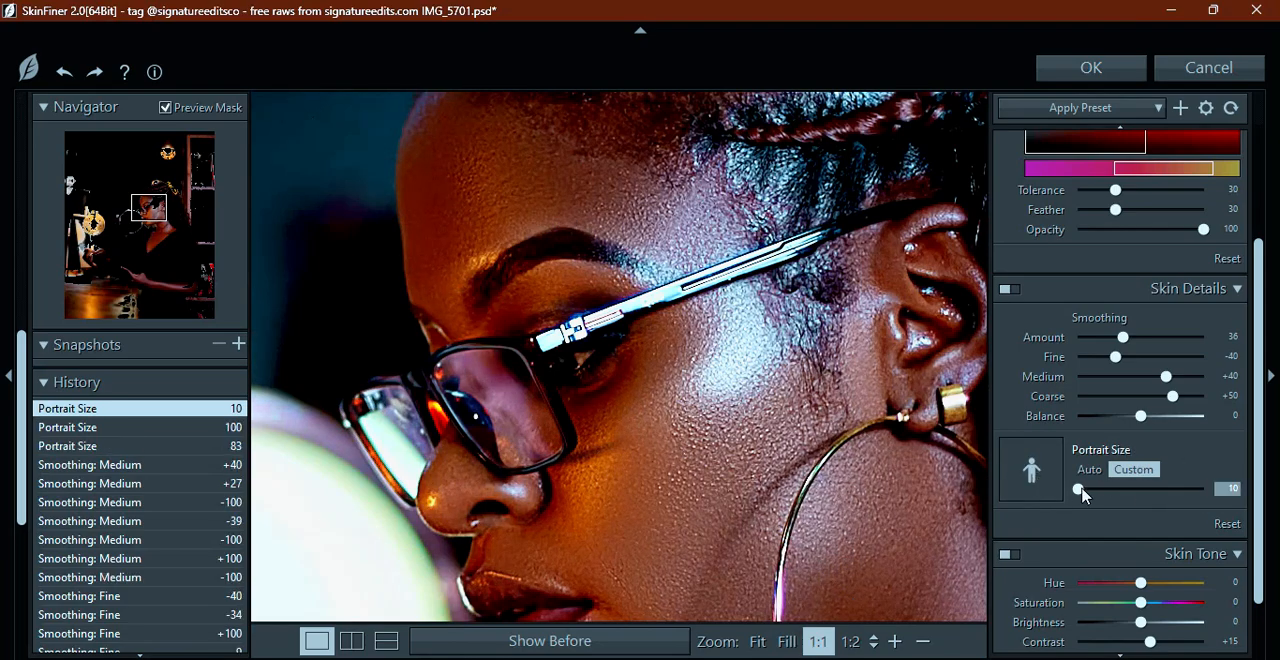
left_click_drag(1083, 493, 1146, 490)
scroll(704, 300, "down", 2)
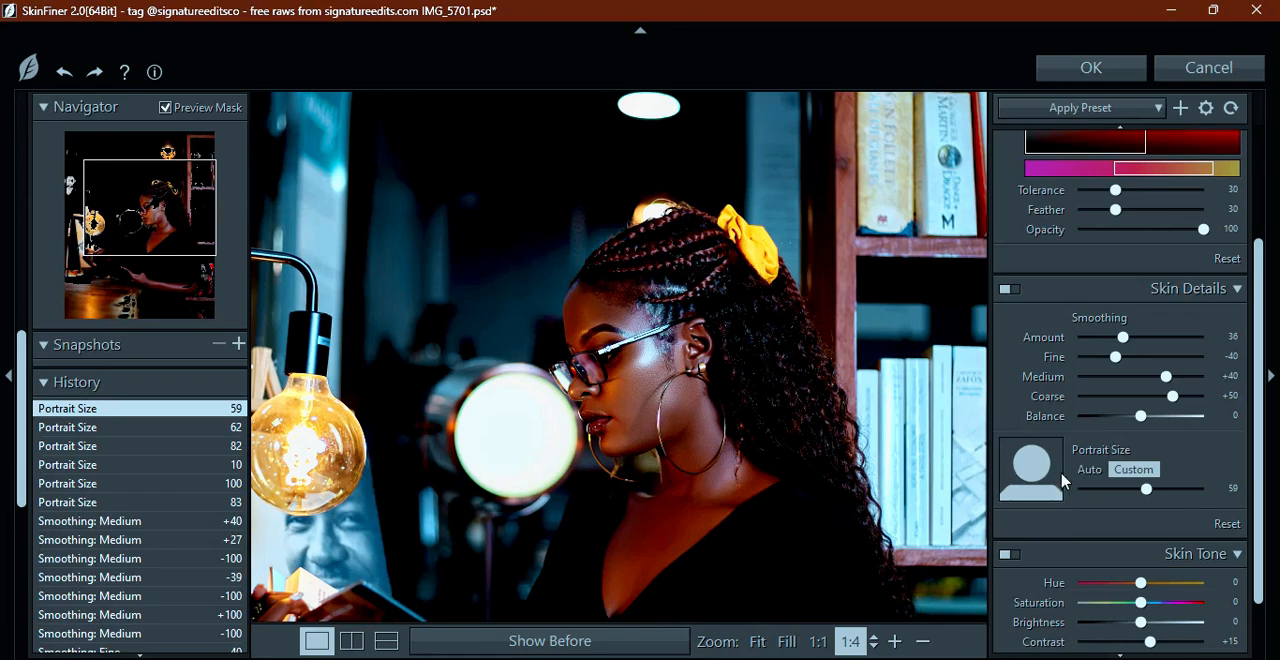
Set the custom Portrait Size to 21 and check the facial skin up close
left_click_drag(1146, 489, 1093, 488)
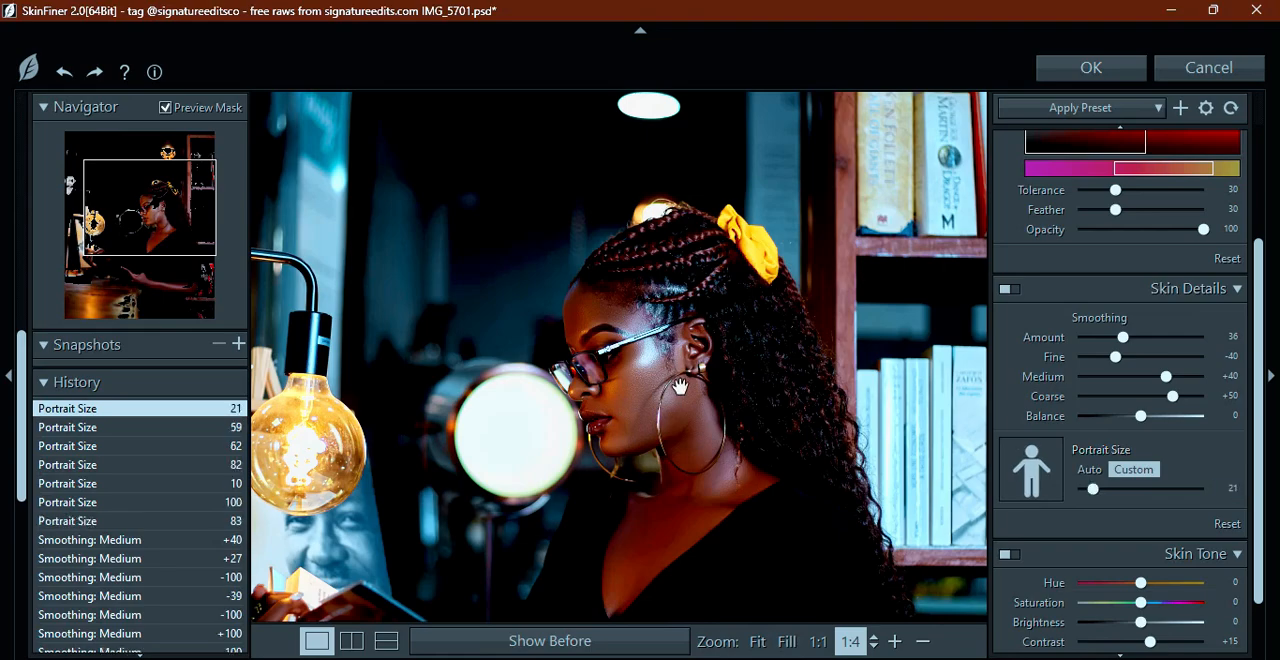
scroll(679, 386, "up", 2)
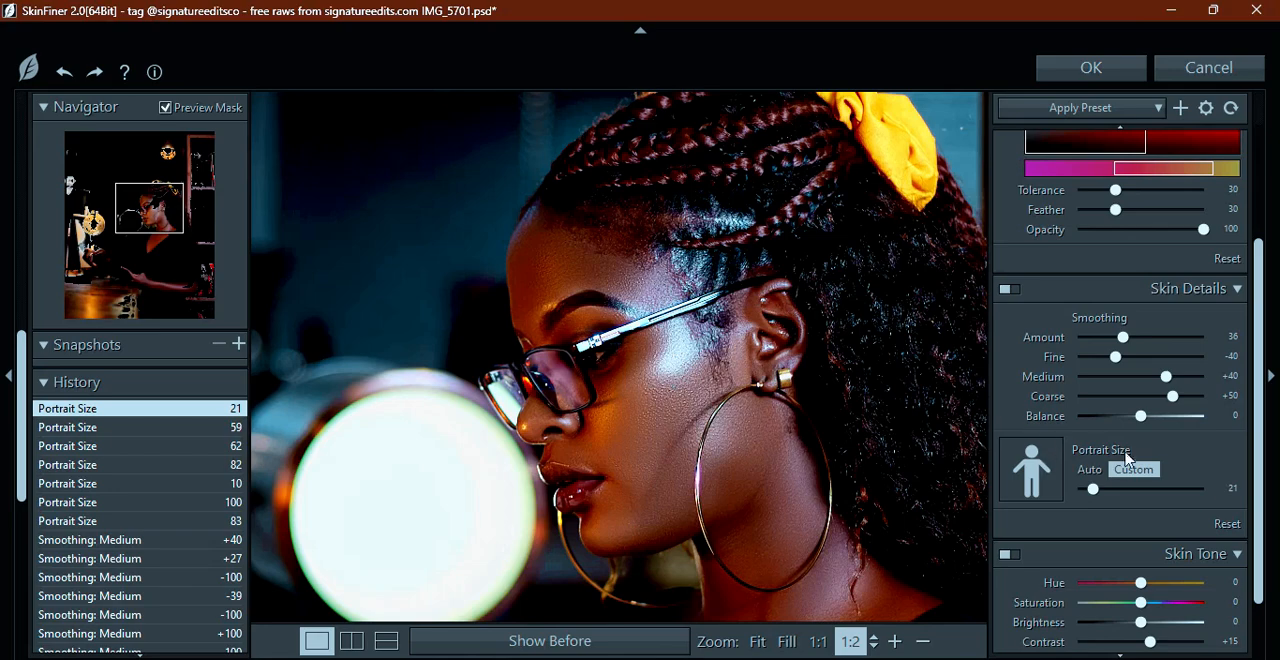
Try a Skin Tone Brightness of +13 and undo it, then set the Skin Tone Contrast to +6
left_click_drag(1260, 458, 1262, 487)
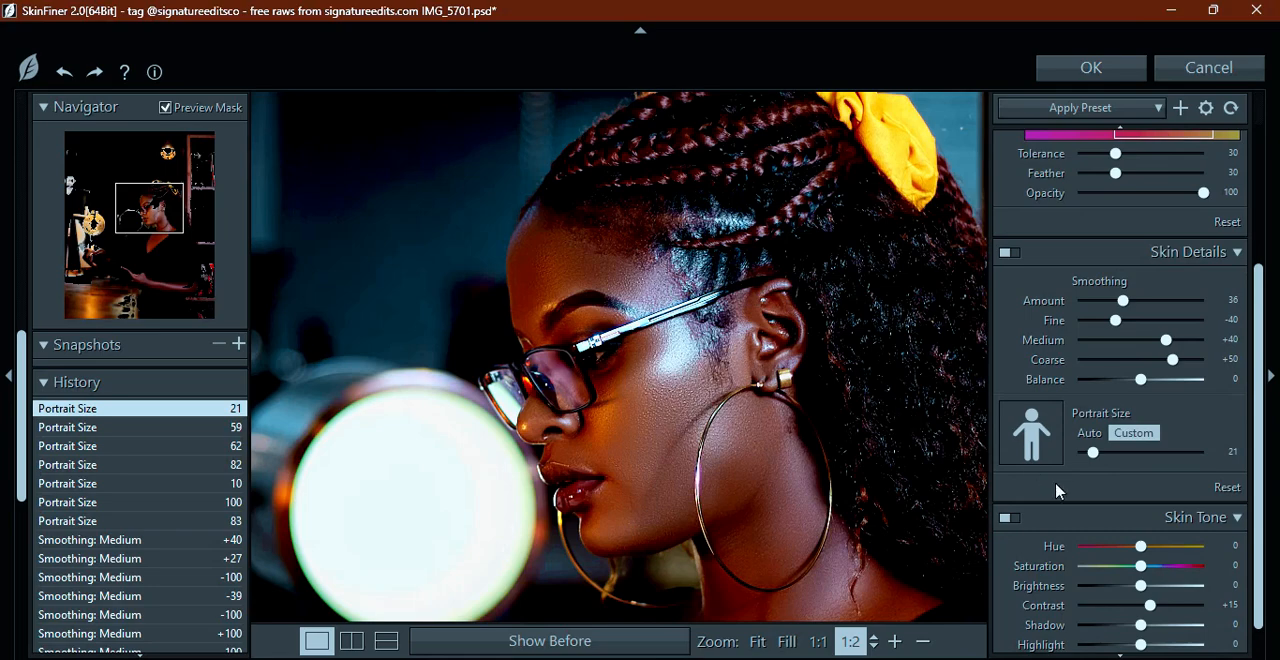
mouse_move(1140, 585)
left_mouse_down()
mouse_move(1224, 600)
mouse_move(1018, 580)
mouse_move(1279, 604)
mouse_move(1149, 602)
left_mouse_up()
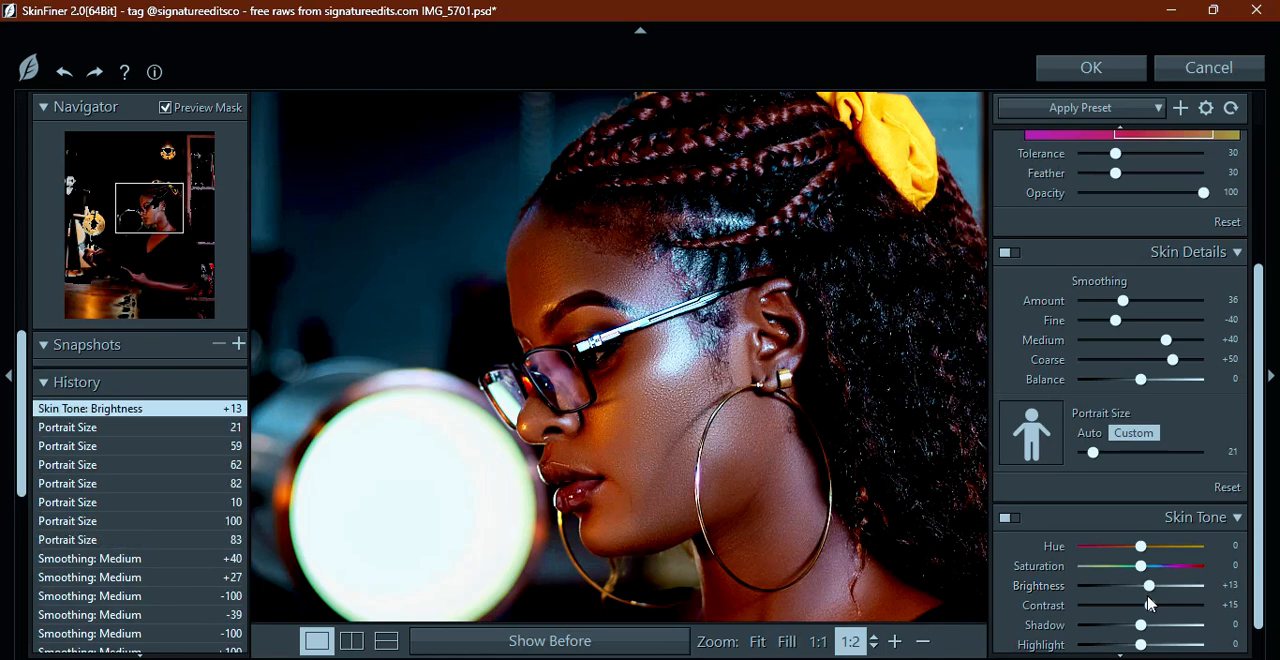
key("ctrl+z")
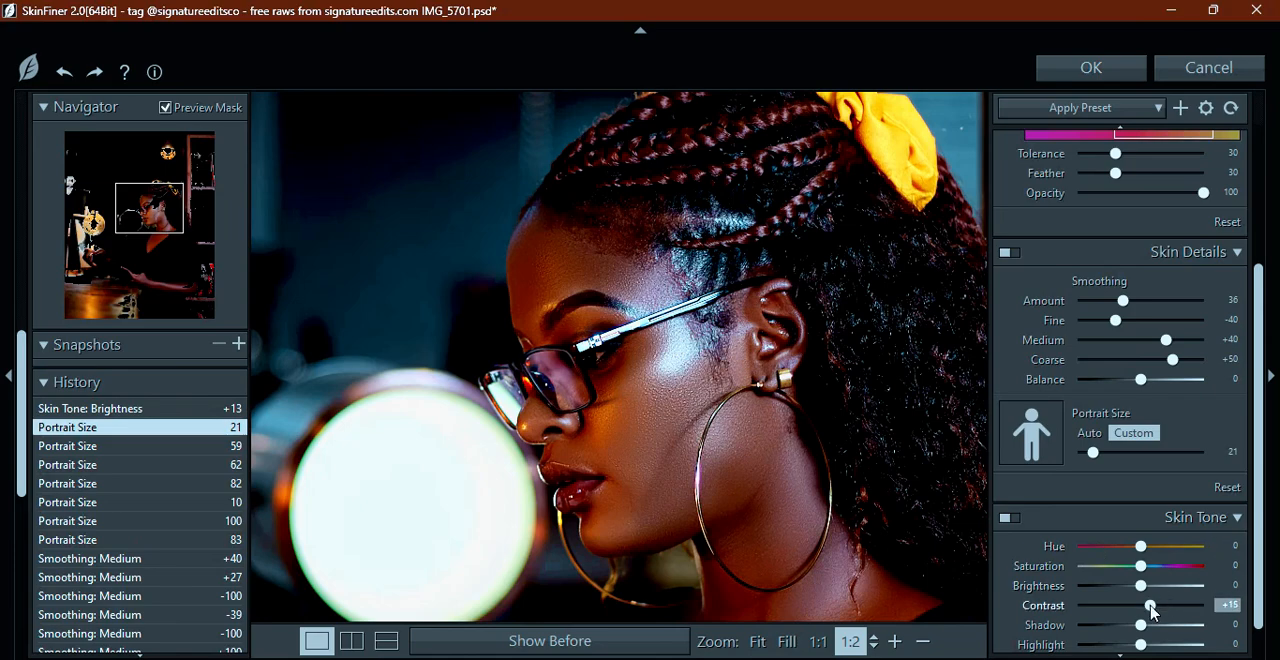
mouse_move(1151, 612)
left_mouse_down()
mouse_move(1055, 609)
mouse_move(1147, 613)
left_mouse_up()
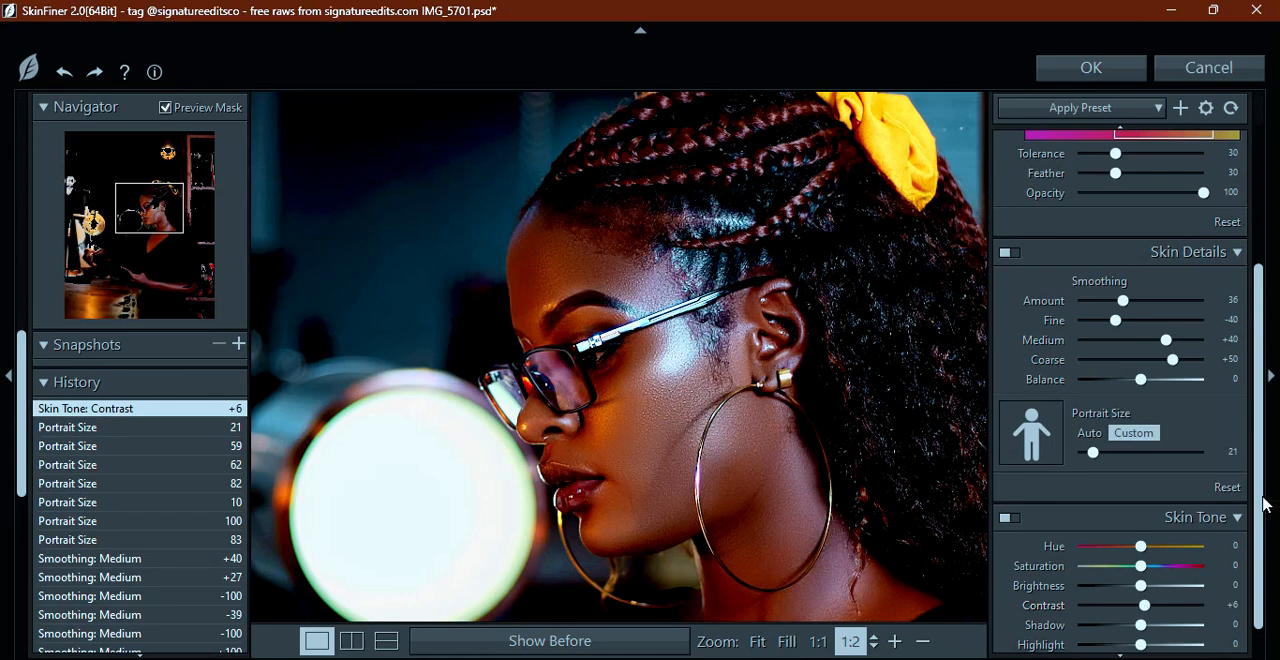
Try a much lower Skin Tone Saturation on the face and set it to +4
left_click_drag(1257, 482, 1260, 524)
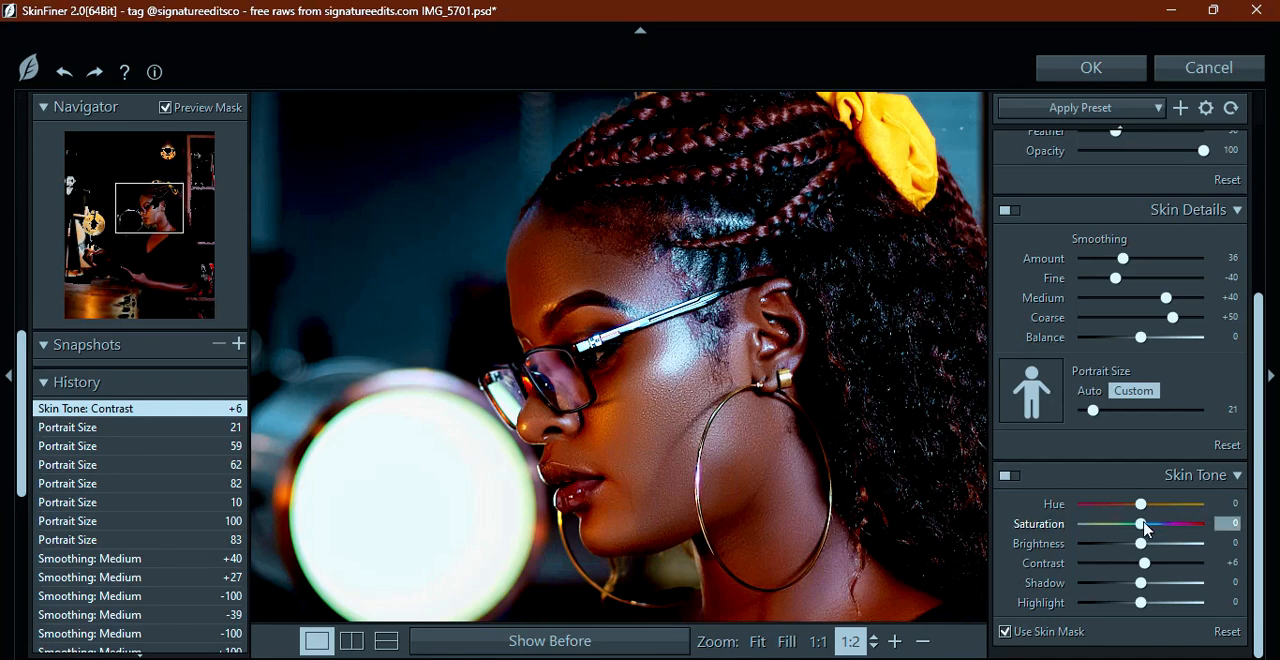
left_click_drag(1145, 528, 918, 522)
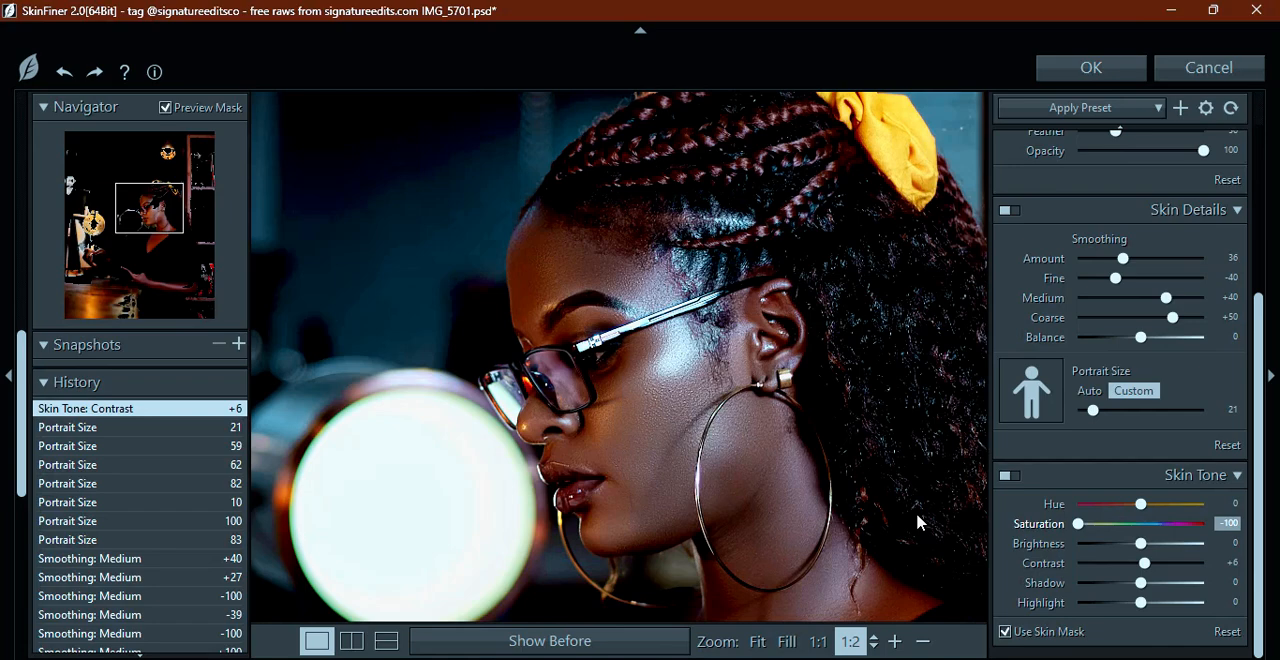
left_click_drag(1079, 523, 1148, 528)
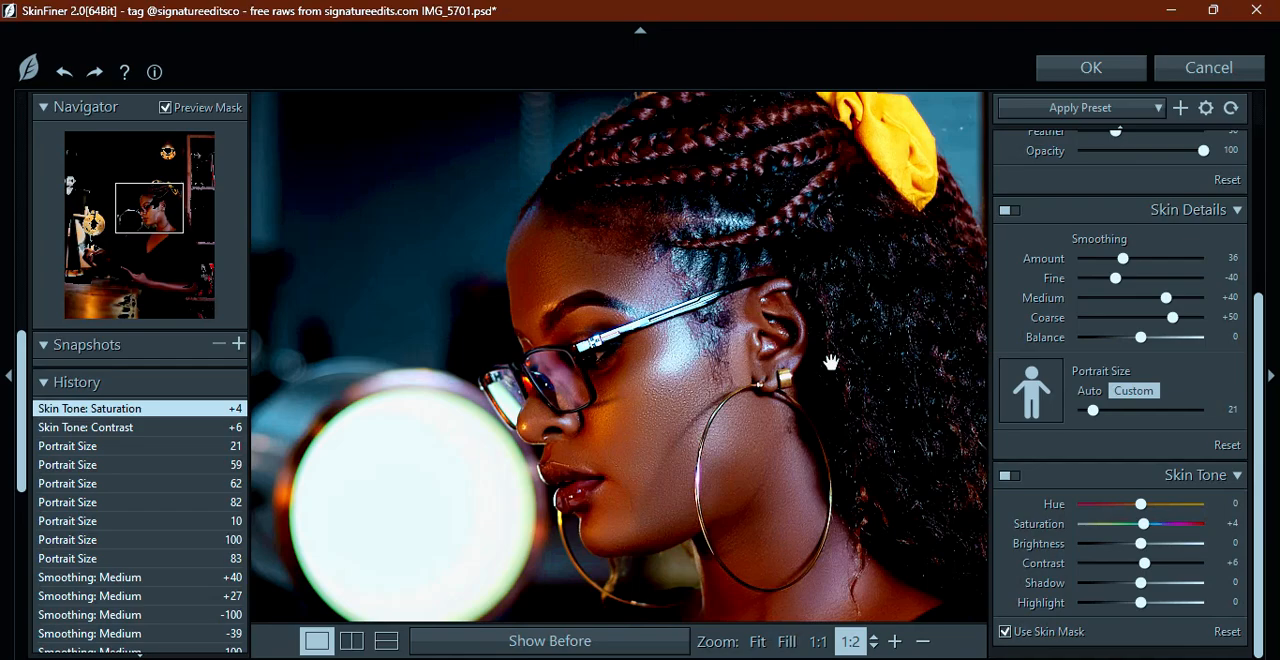
Compare the retouched skin with the original, both in a wider view and at 1:1 on the face
scroll(830, 362, "down", 1)
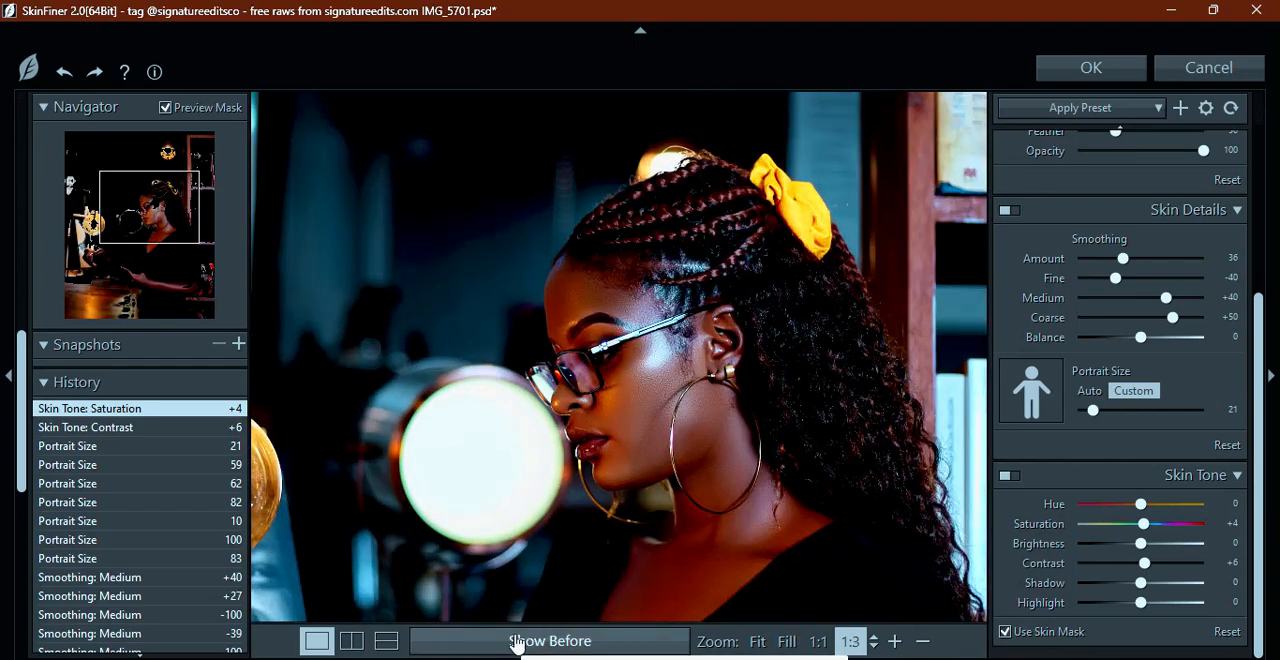
left_click(517, 644)
left_click(517, 644)
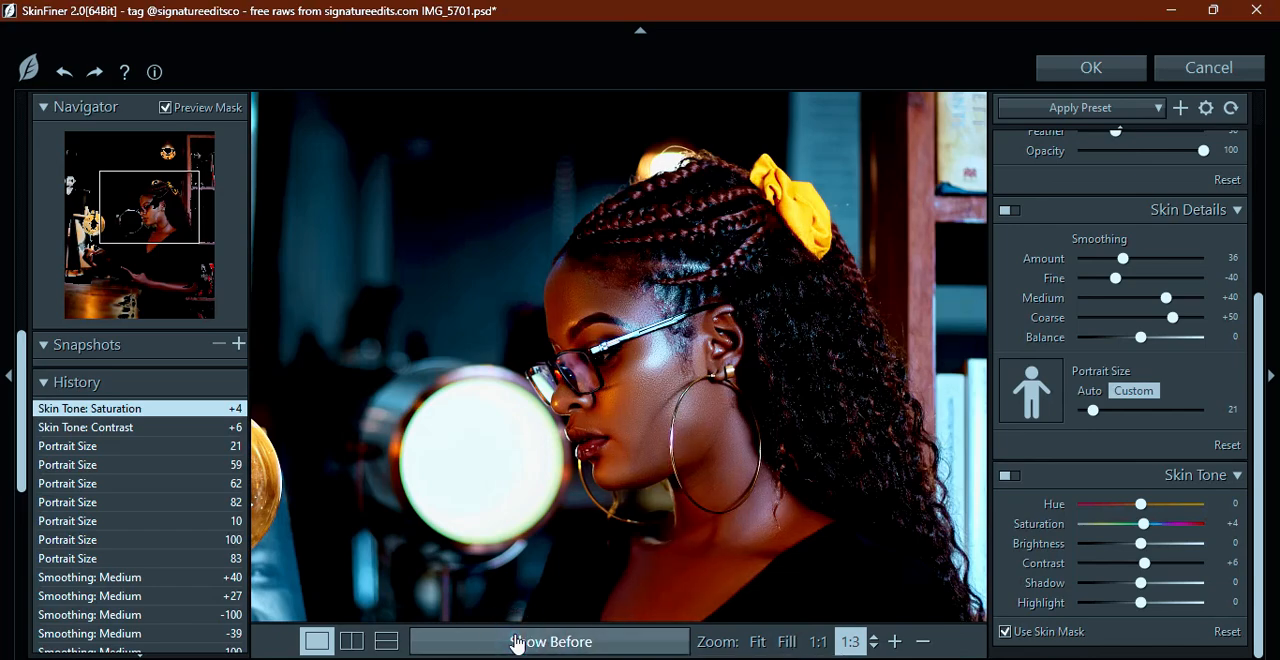
left_click(516, 642)
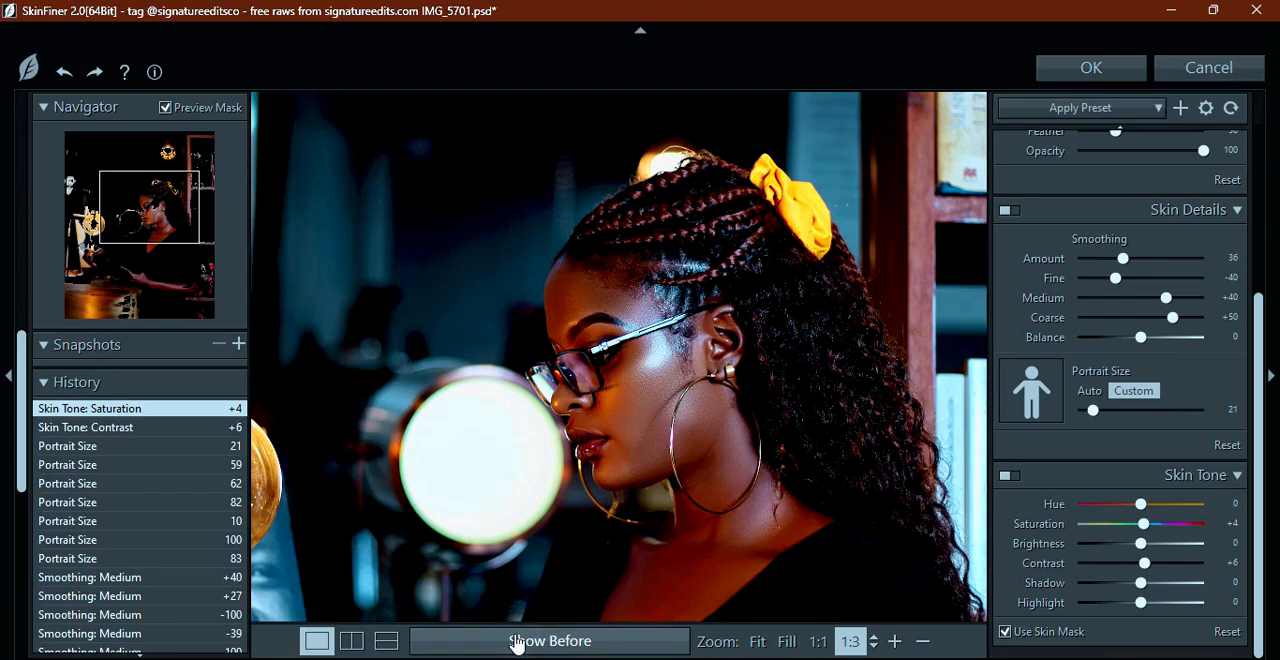
key("ctrl+plus")
key("ctrl+plus")
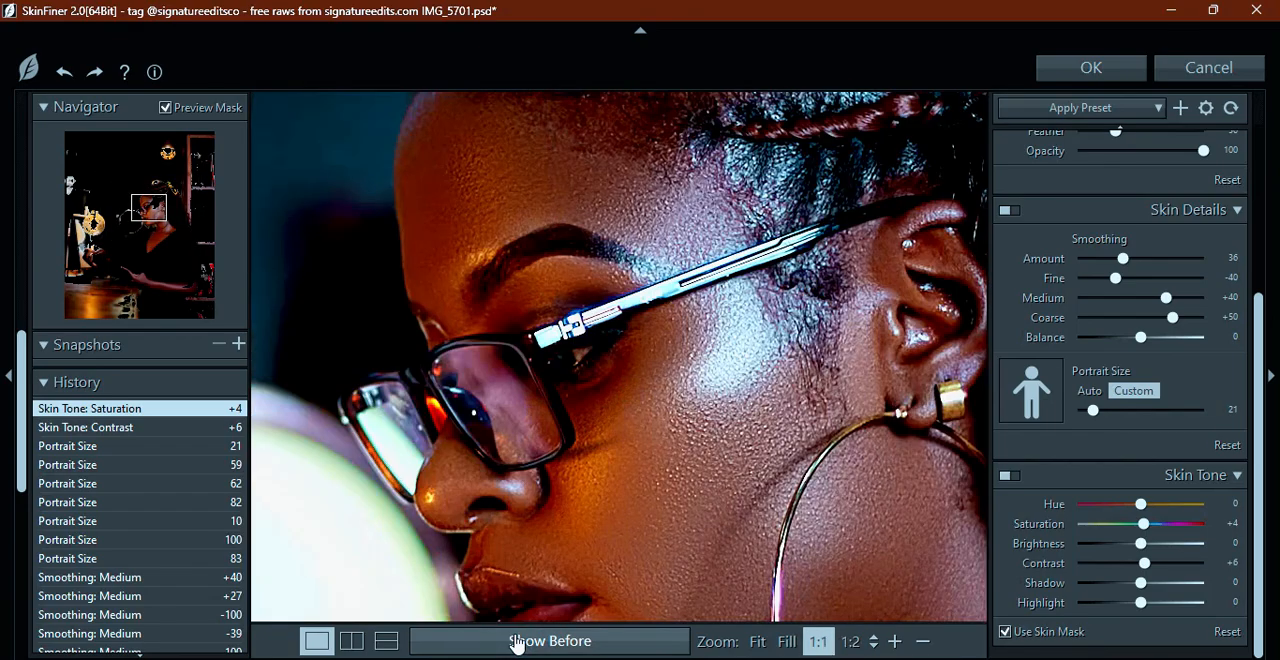
left_click(517, 644)
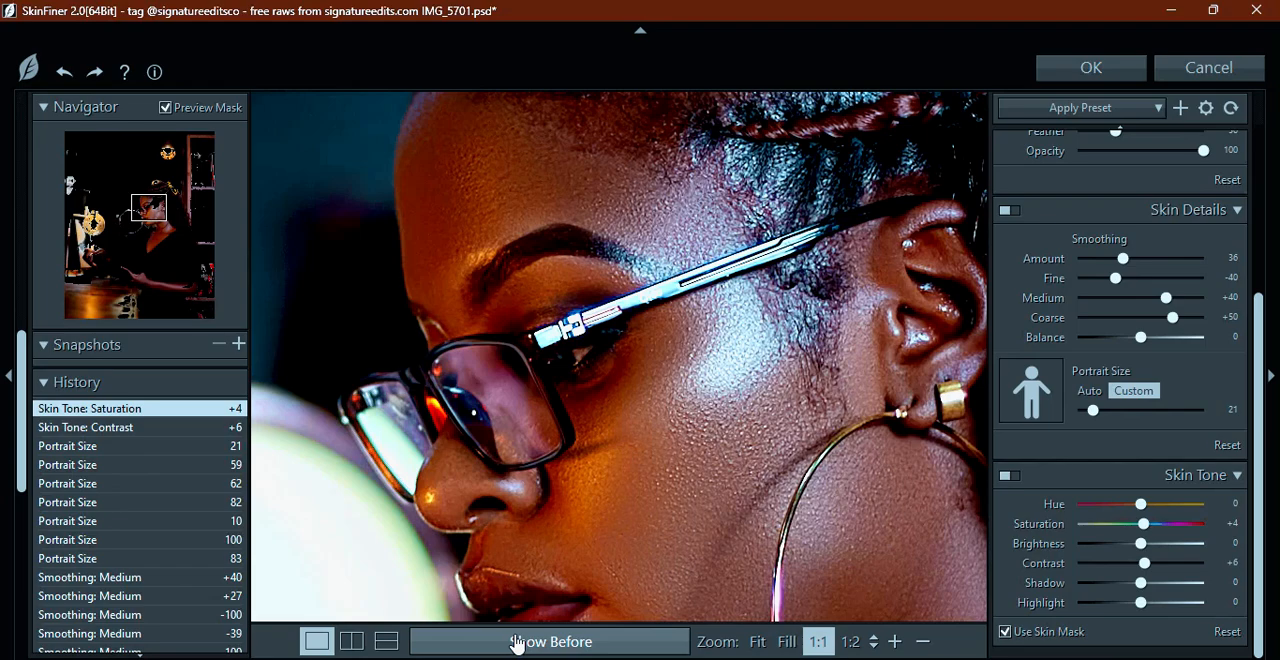
left_click(517, 641)
left_click(517, 641)
left_click(517, 641)
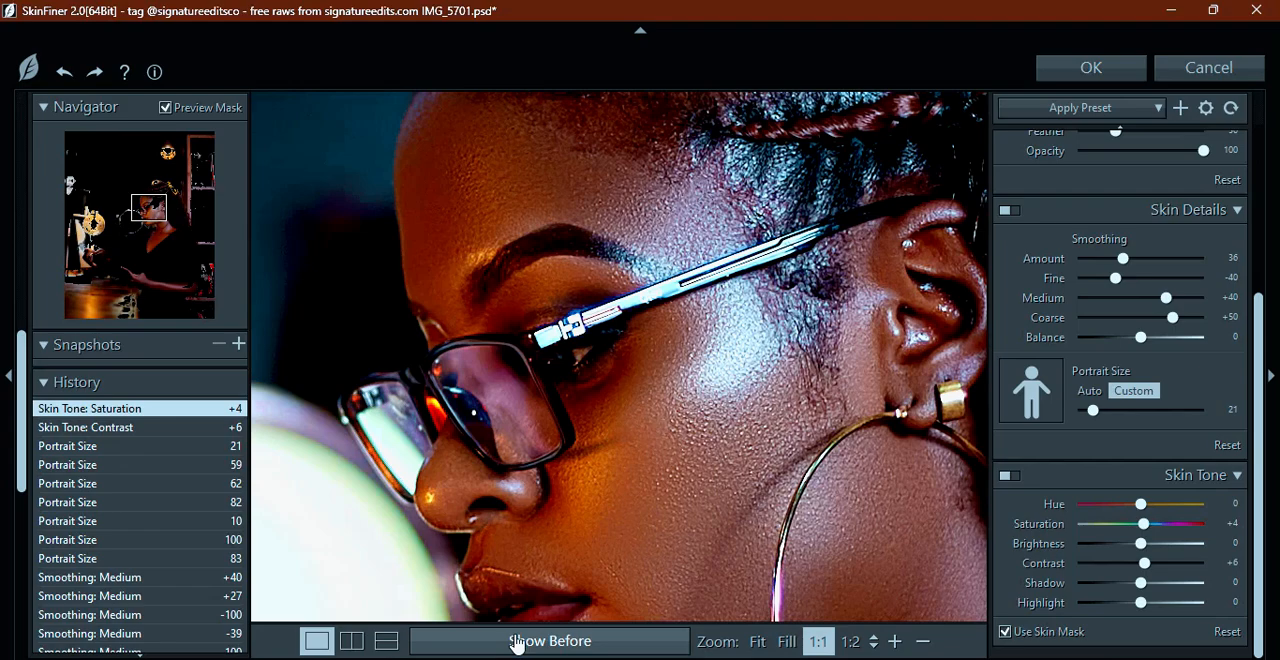
Accept the SkinFiner adjustments and apply them to Layer 1 in Photoshop
key("ctrl+minus")
key("ctrl+minus")
key("ctrl+minus")
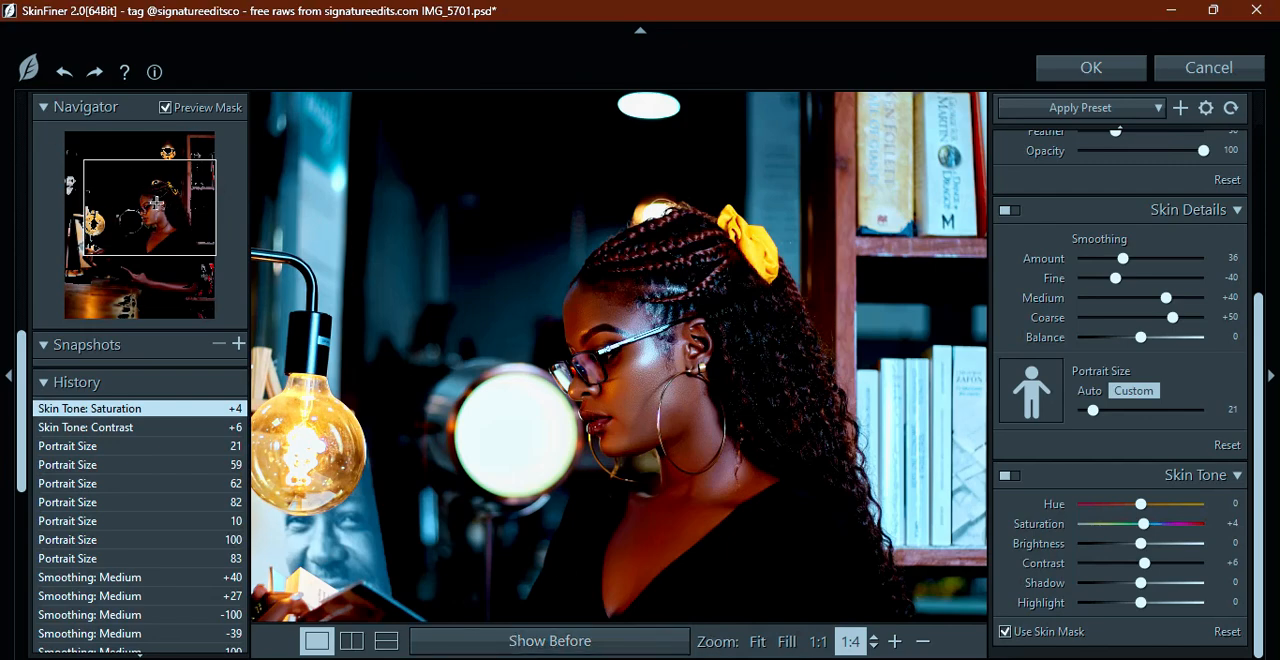
left_click(1076, 72)
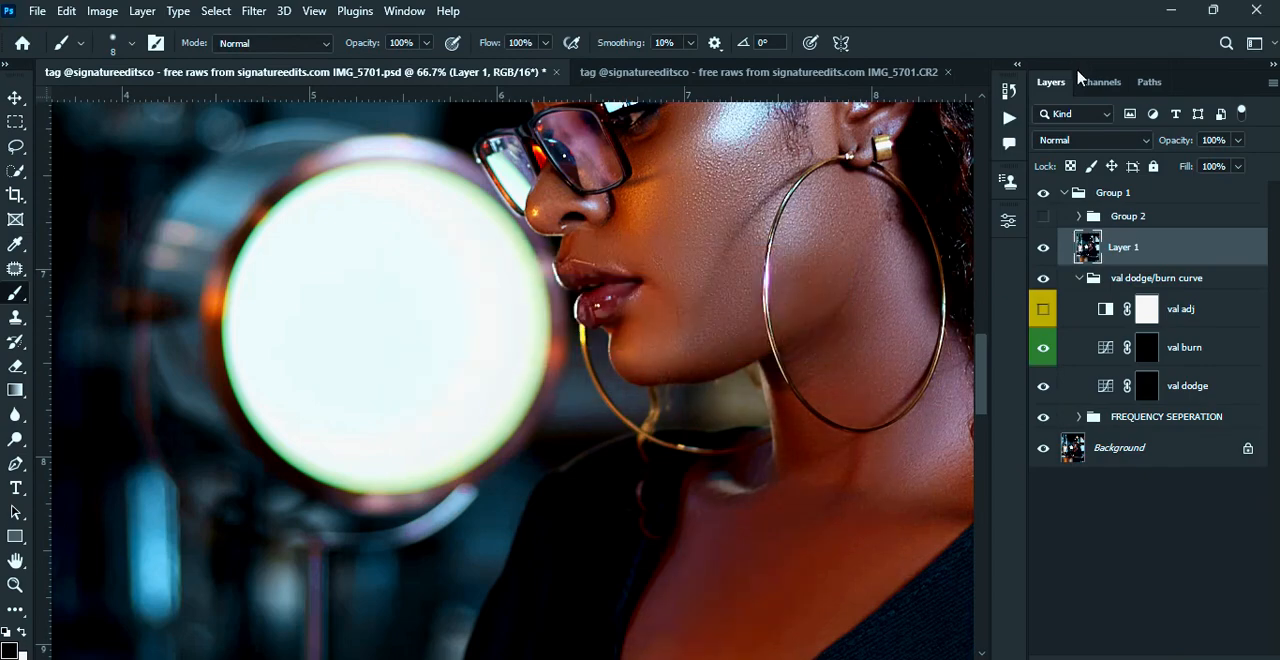
Add a black layer mask to Layer 1, undoing the white mask added first
key("ctrl+0")
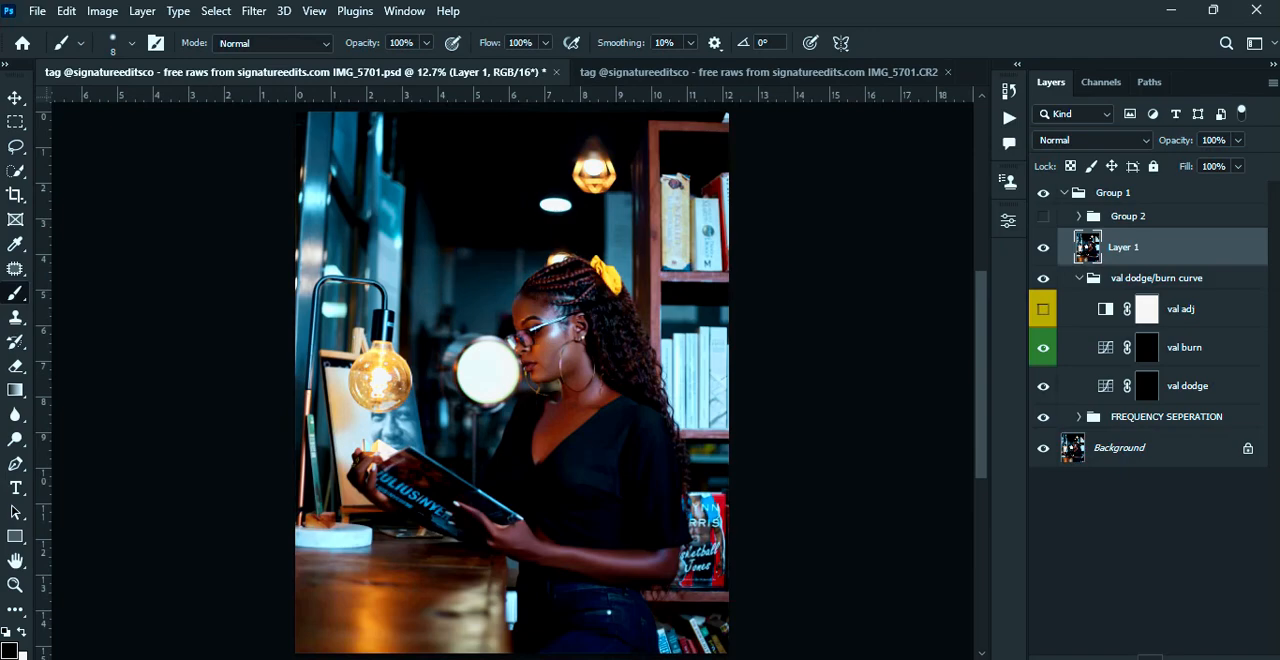
left_click(1148, 656)
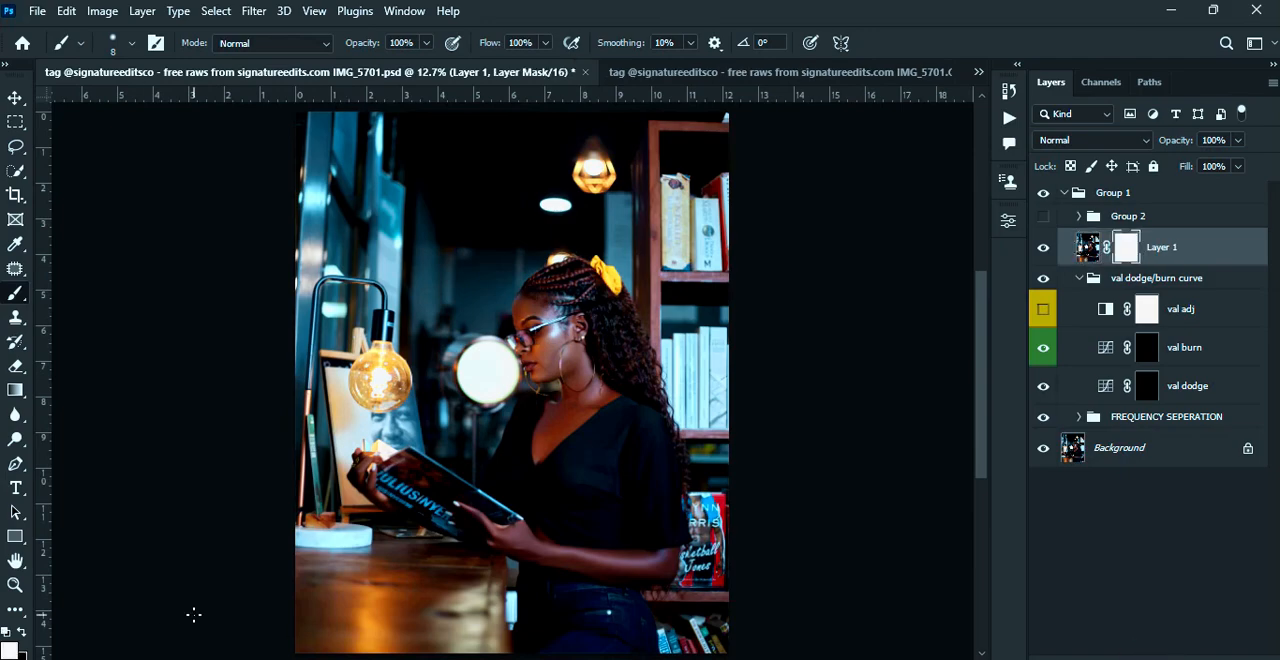
key("ctrl+z")
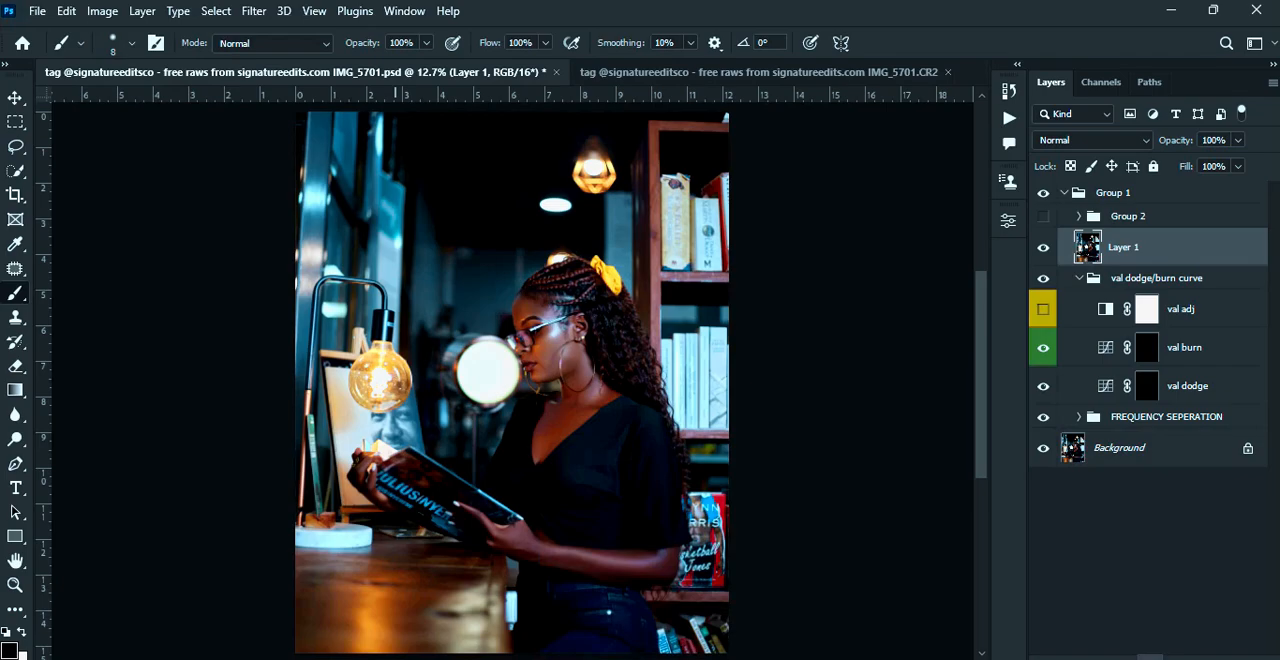
left_click(1150, 657, "alt")
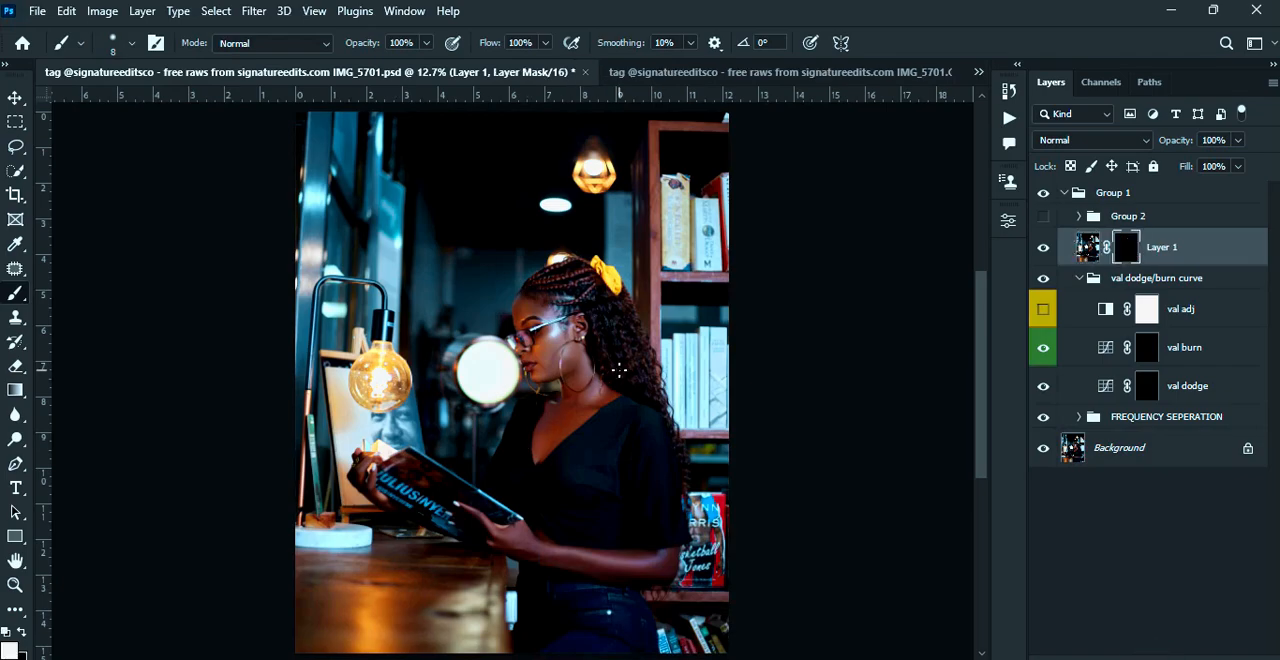
Hide and show Layer 1 to check the effect of its black mask on the face
scroll(619, 370, "up", 5)
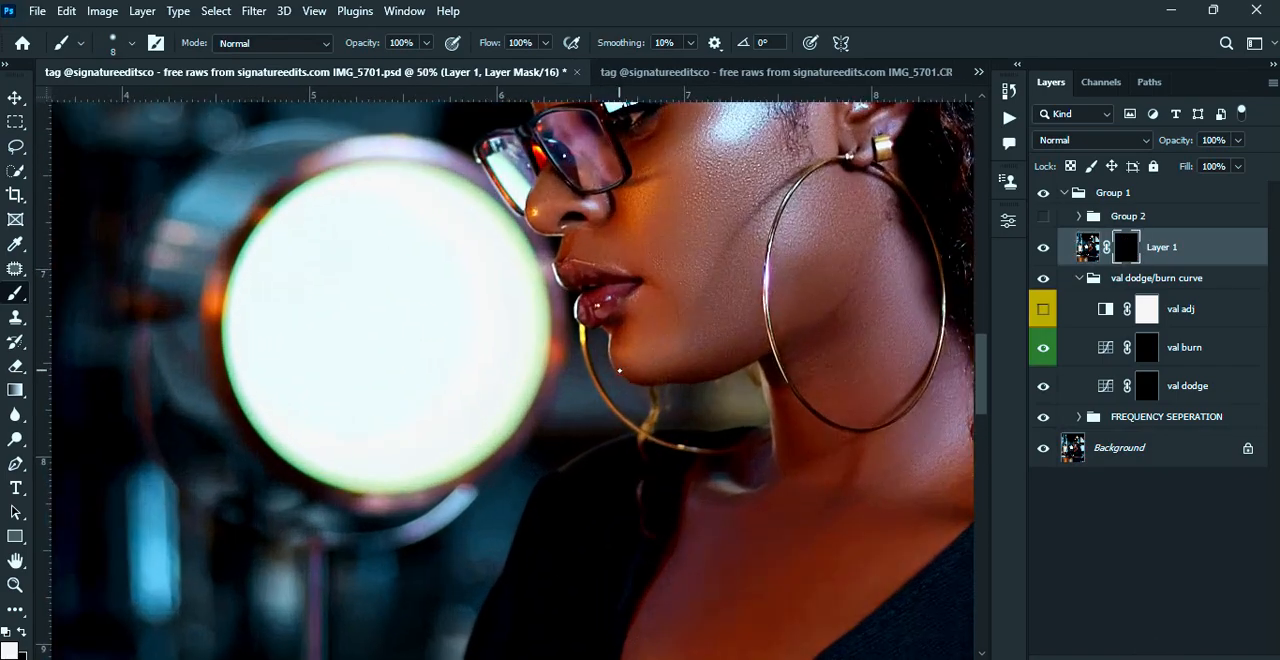
left_click(1044, 249)
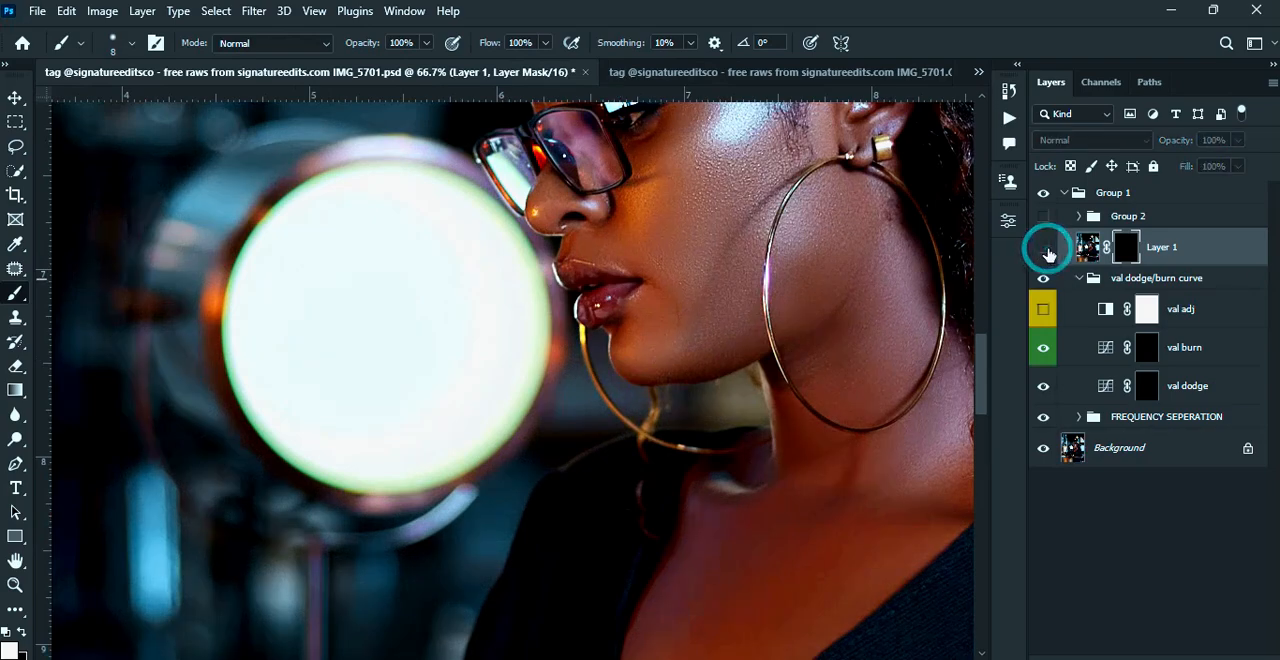
left_click(1044, 249)
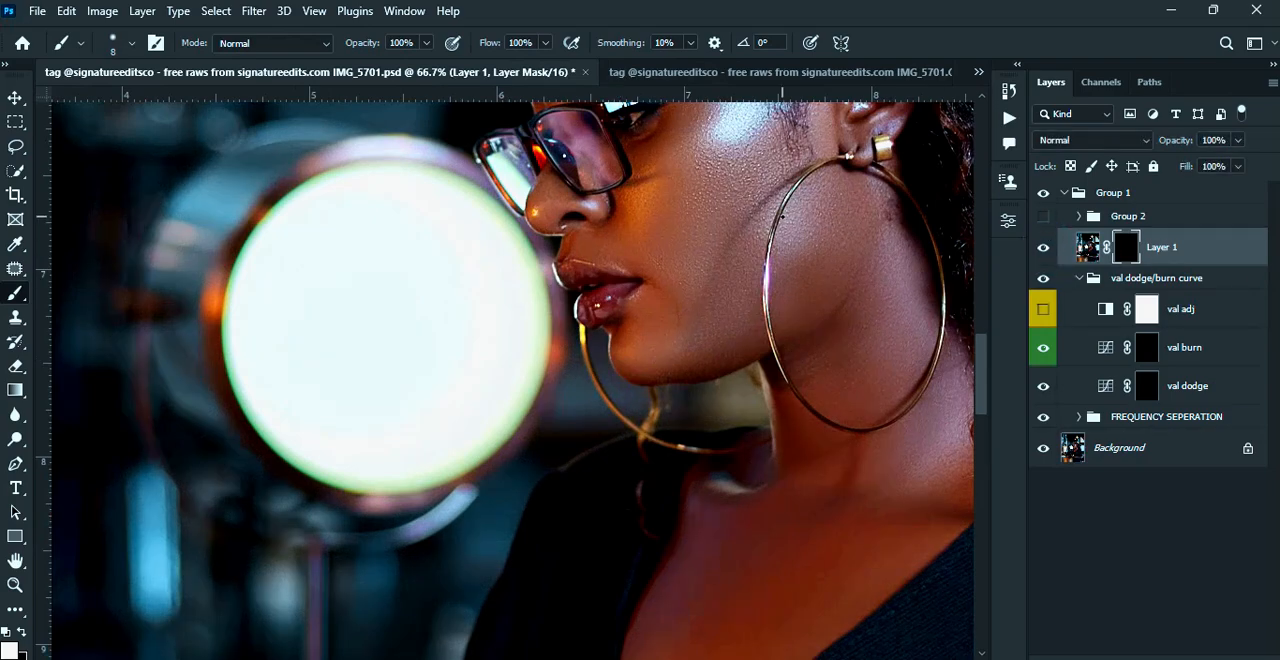
Select the woman's face, neck and chest on Layer 1's image with the Quick Selection tool, adding areas with a larger brush
scroll(790, 228, "down", 2)
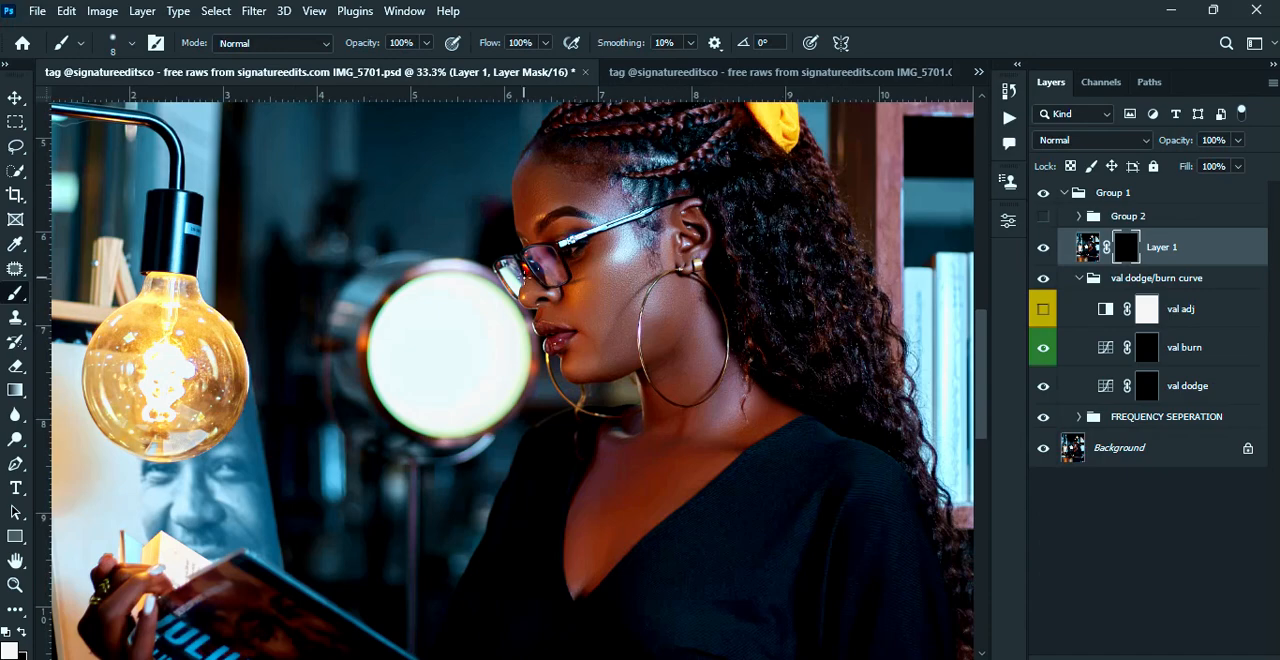
key("w")
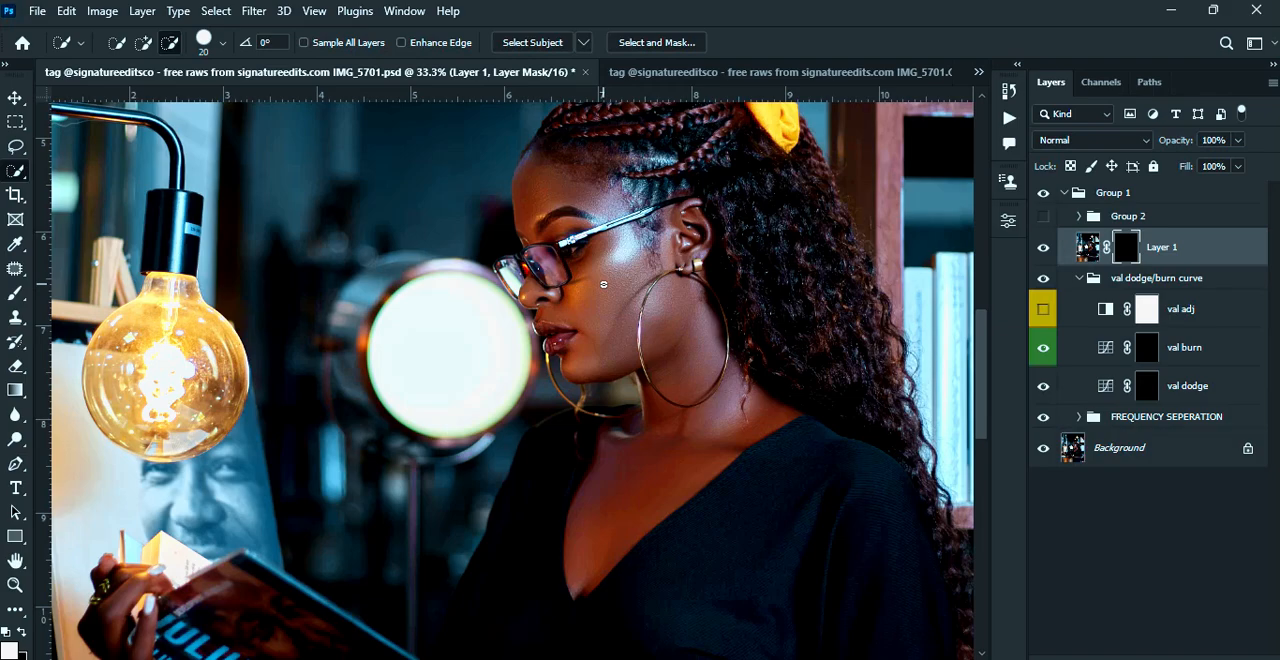
left_click_drag(543, 181, 556, 197)
mouse_move(616, 250)
left_mouse_down()
mouse_move(603, 298)
mouse_move(588, 267)
mouse_move(598, 319)
left_mouse_up()
left_click(1091, 246)
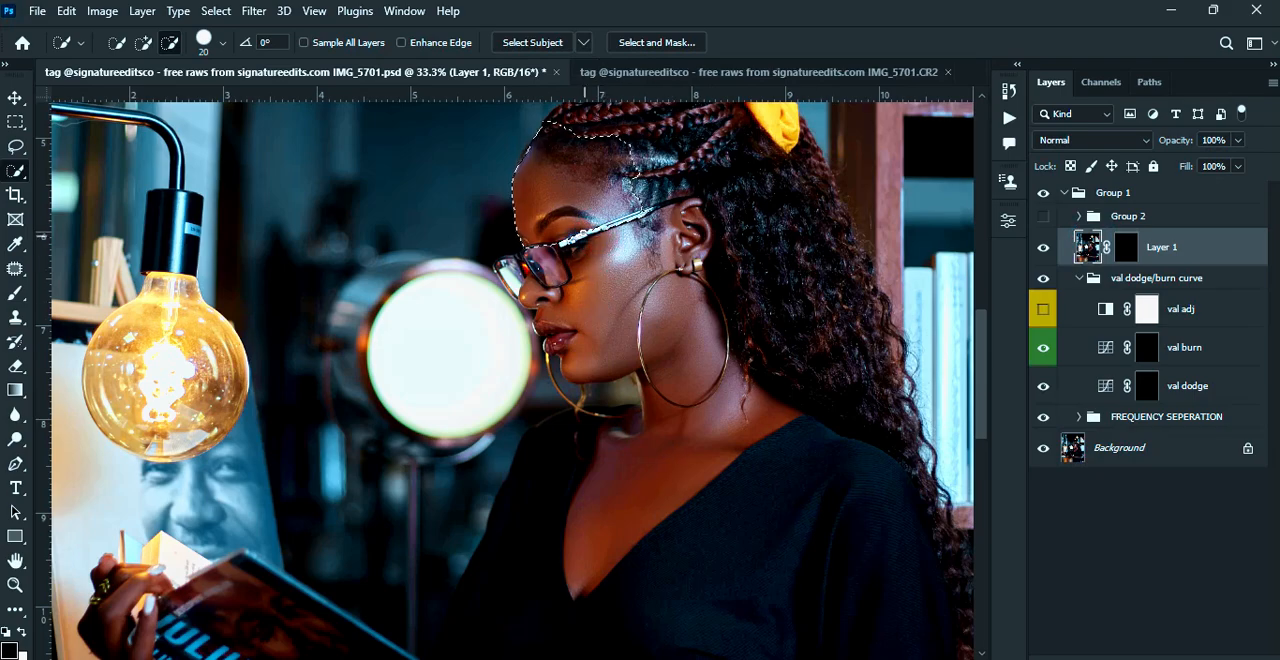
left_click(143, 43)
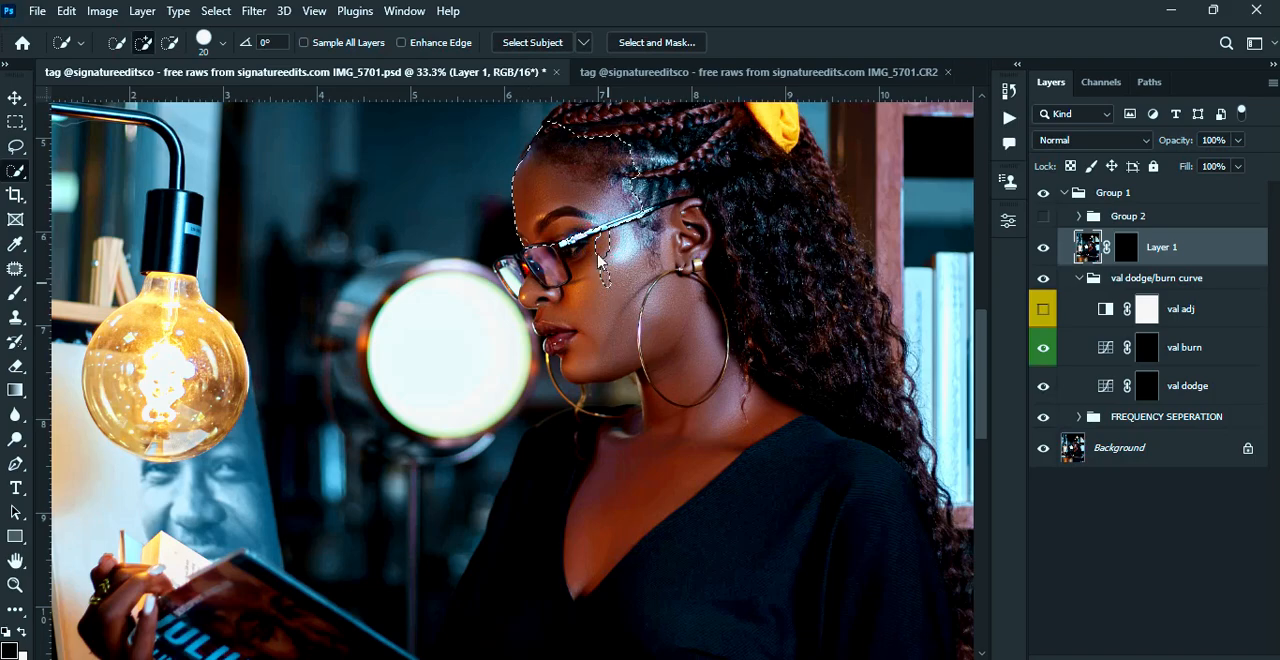
key("bracketright")
key("bracketright")
key("bracketright")
key("bracketright")
key("bracketright")
key("bracketright")
key("bracketright")
key("bracketright")
key("bracketright")
key("bracketright")
mouse_move(633, 289)
left_mouse_down()
mouse_move(667, 284)
mouse_move(676, 339)
mouse_move(608, 325)
mouse_move(559, 275)
mouse_move(629, 264)
mouse_move(593, 254)
mouse_move(669, 458)
left_mouse_up()
Subtract the background below the chin and the glasses area from the selection with the Magnetic Lasso
key("shift+l")
key("shift+l")
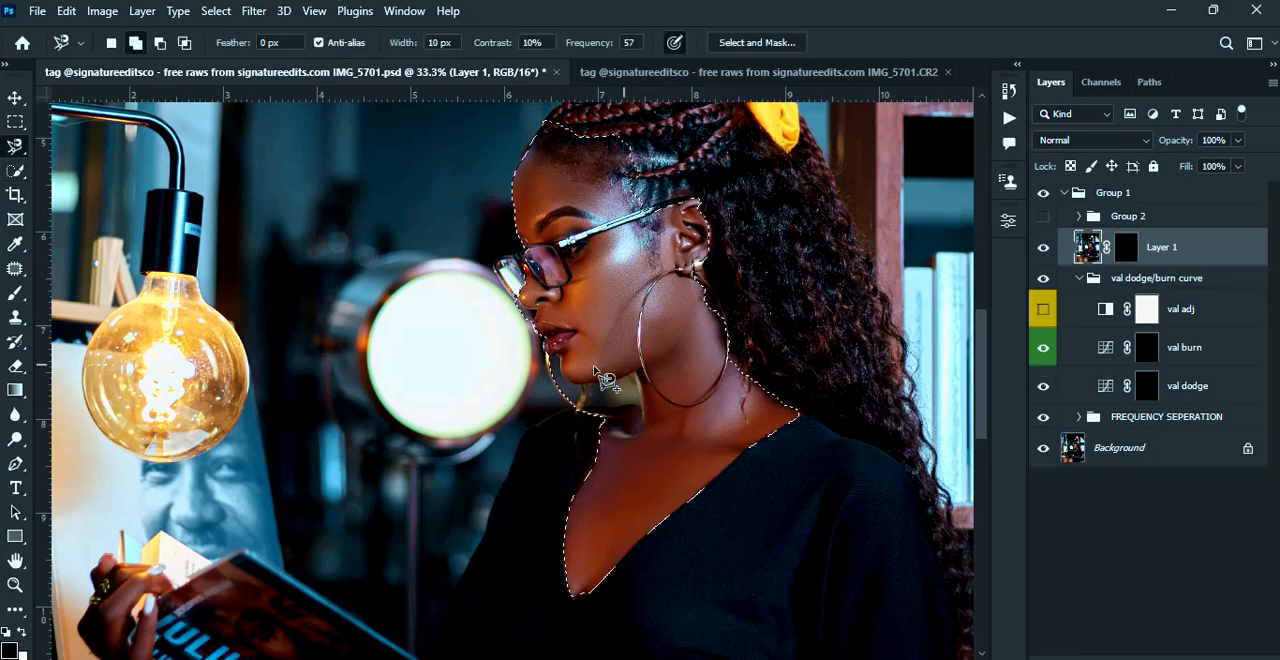
left_click(548, 356)
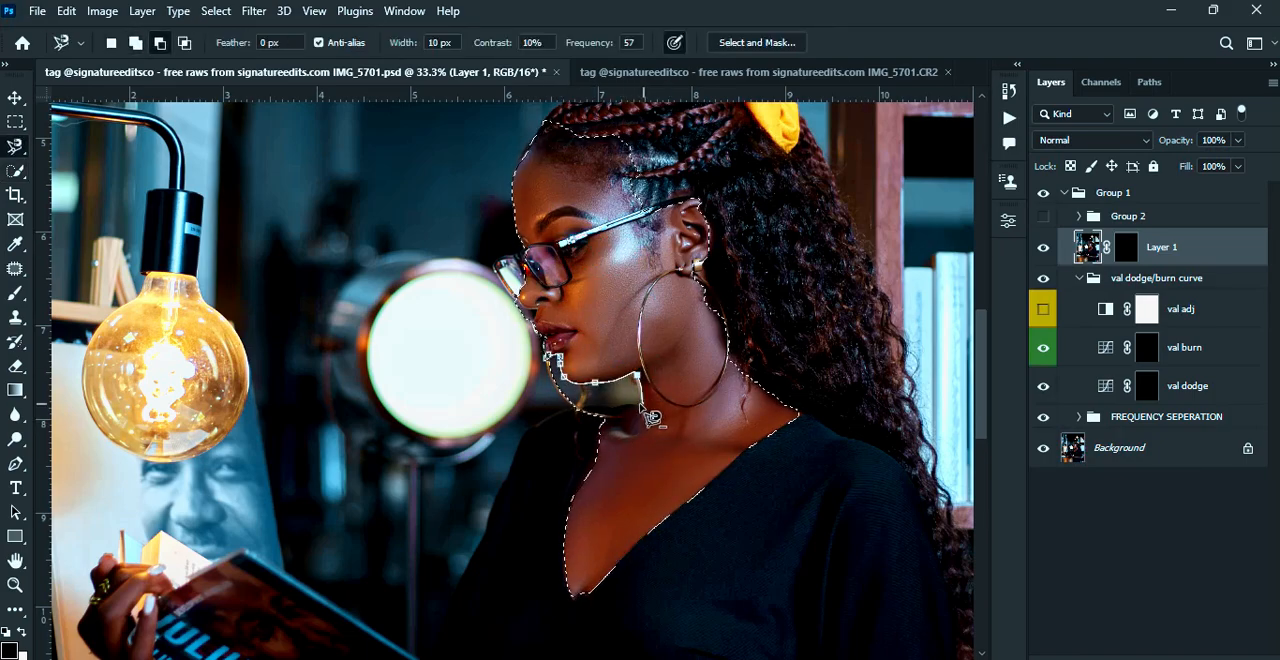
double_click(386, 342)
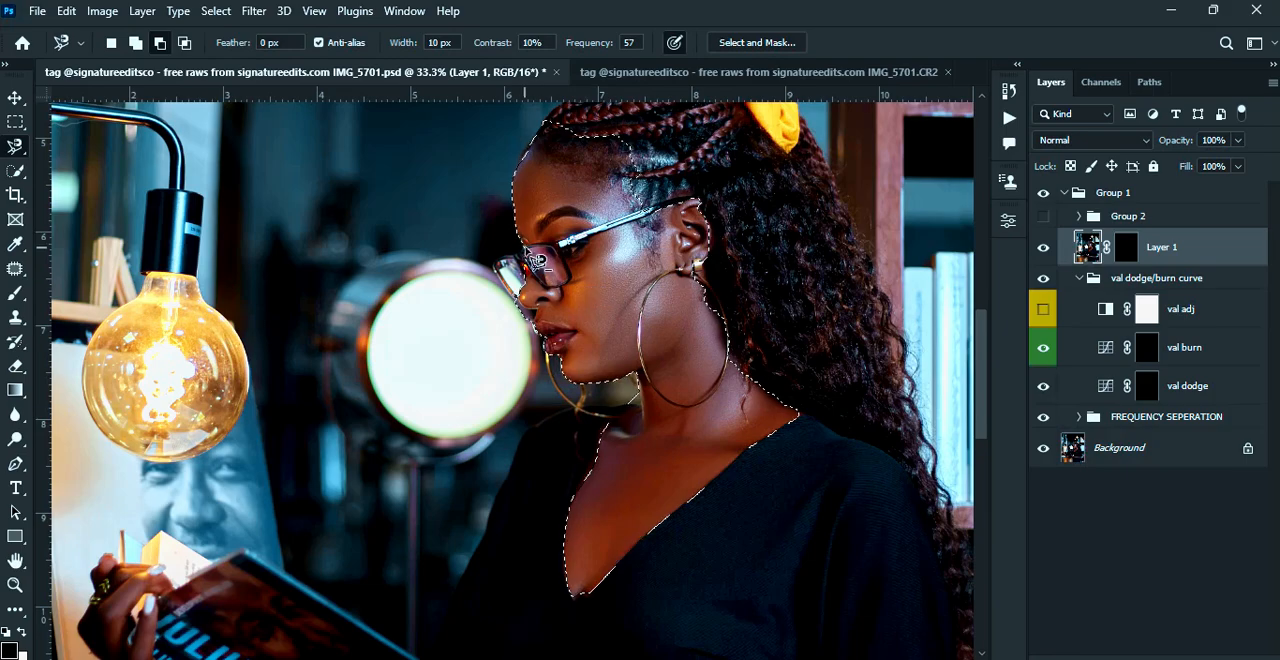
left_click(525, 246)
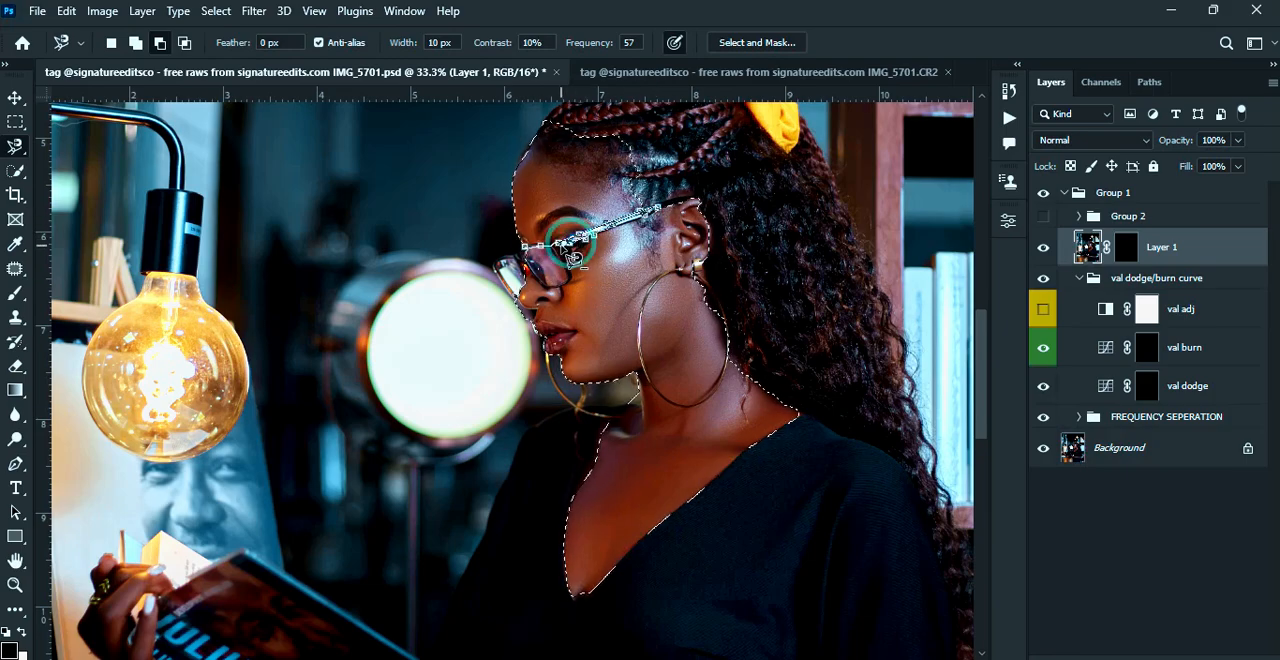
double_click(402, 269)
Add the forearm and the back of the hand holding the book to the skin selection with the Quick Selection tool
scroll(680, 283, "down", 7)
key("w")
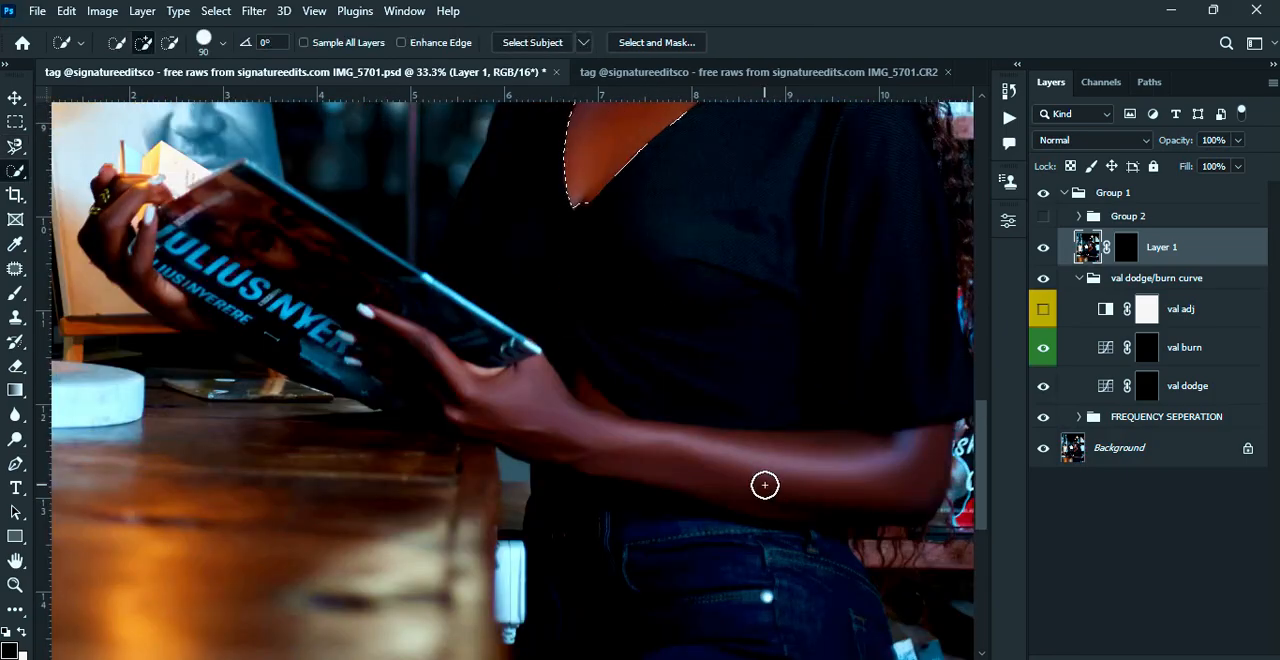
mouse_move(764, 484)
left_mouse_down()
mouse_move(950, 455)
mouse_move(526, 397)
mouse_move(499, 375)
left_mouse_up()
scroll(792, 466, "left", 1)
scroll(792, 466, "right", 2)
scroll(537, 409, "right", 8)
Subtract the background around the elbow and below the forearm from the skin selection with the Magnetic Lasso
key("l")
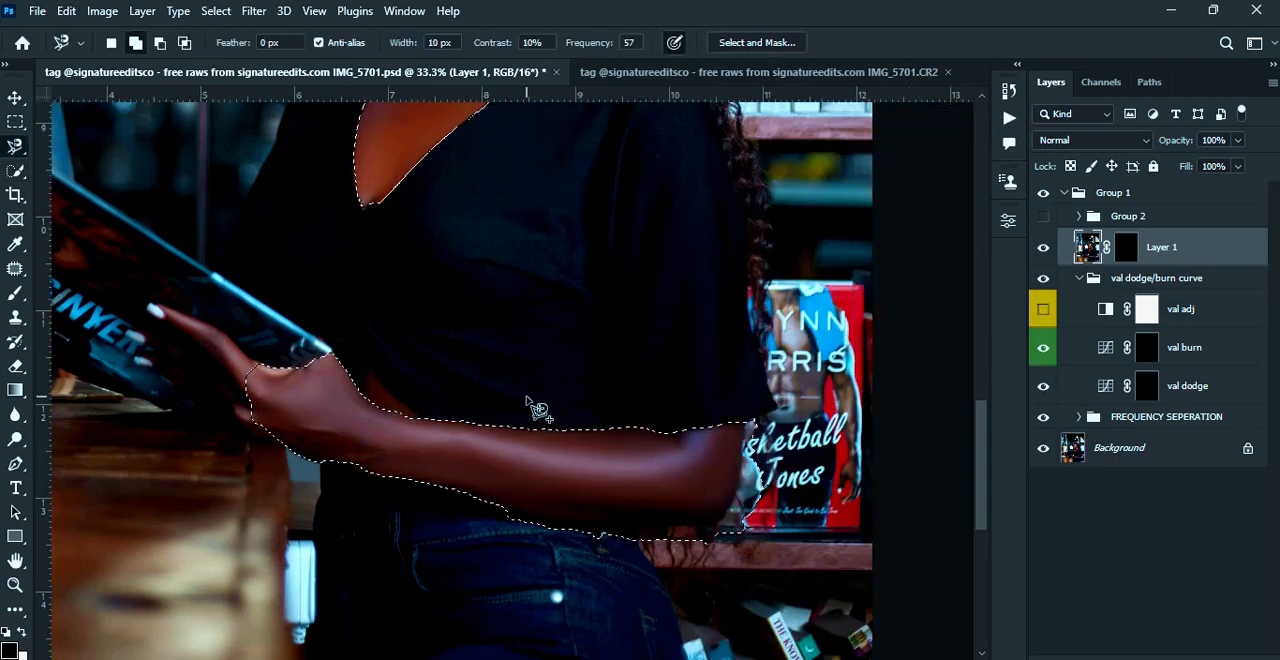
left_click(549, 403)
double_click(750, 350)
left_click(718, 420, "alt")
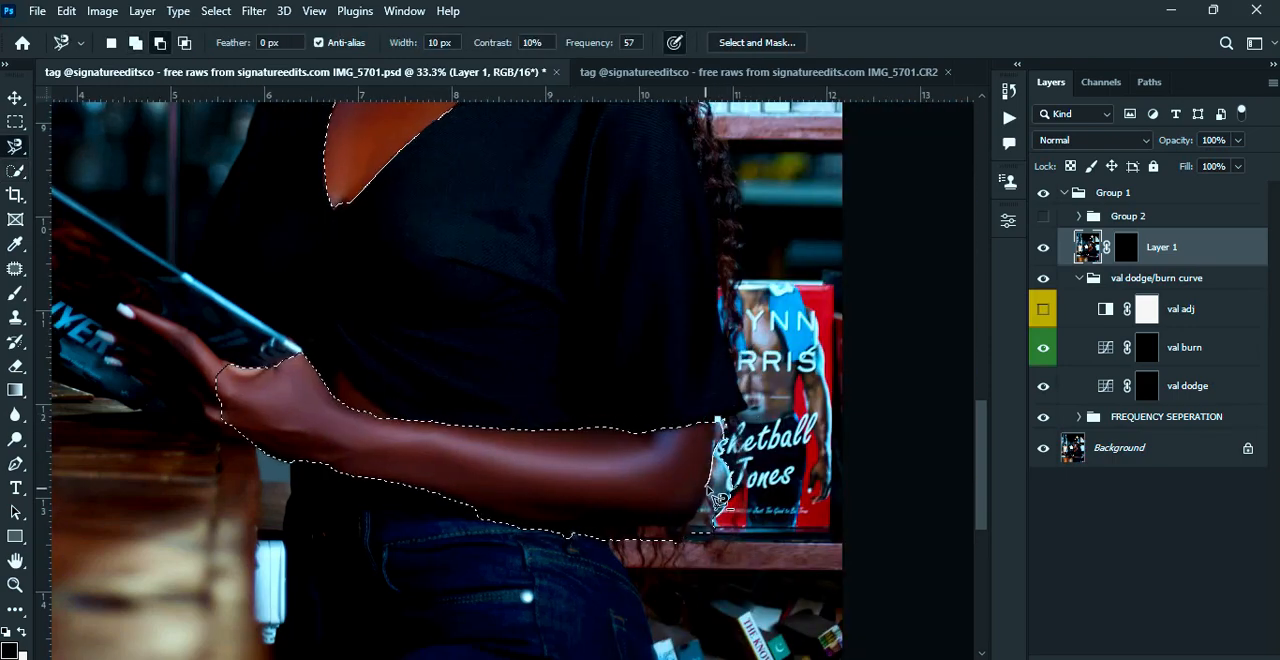
double_click(800, 375)
left_click(715, 437, "alt")
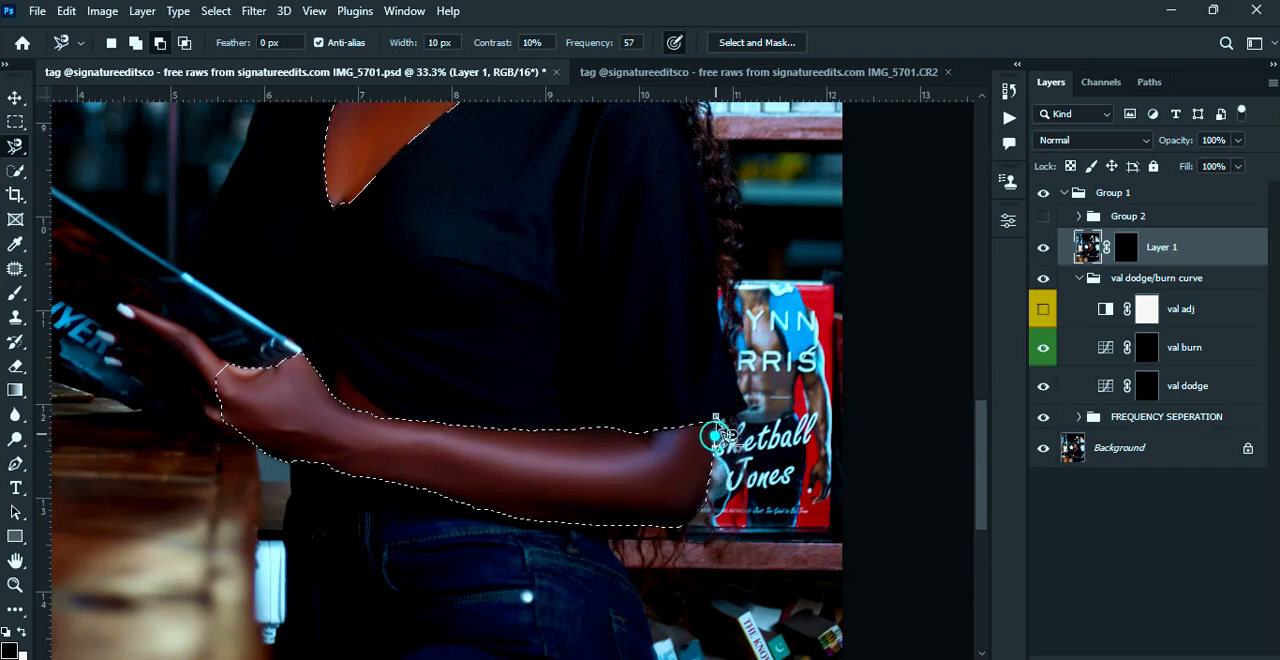
double_click(777, 480)
Add the fingers of the hand under the book and the sliver of skin above the wrist to the selection with the Magnetic Lasso
scroll(660, 425, "left", 3)
left_click(421, 357, "shift")
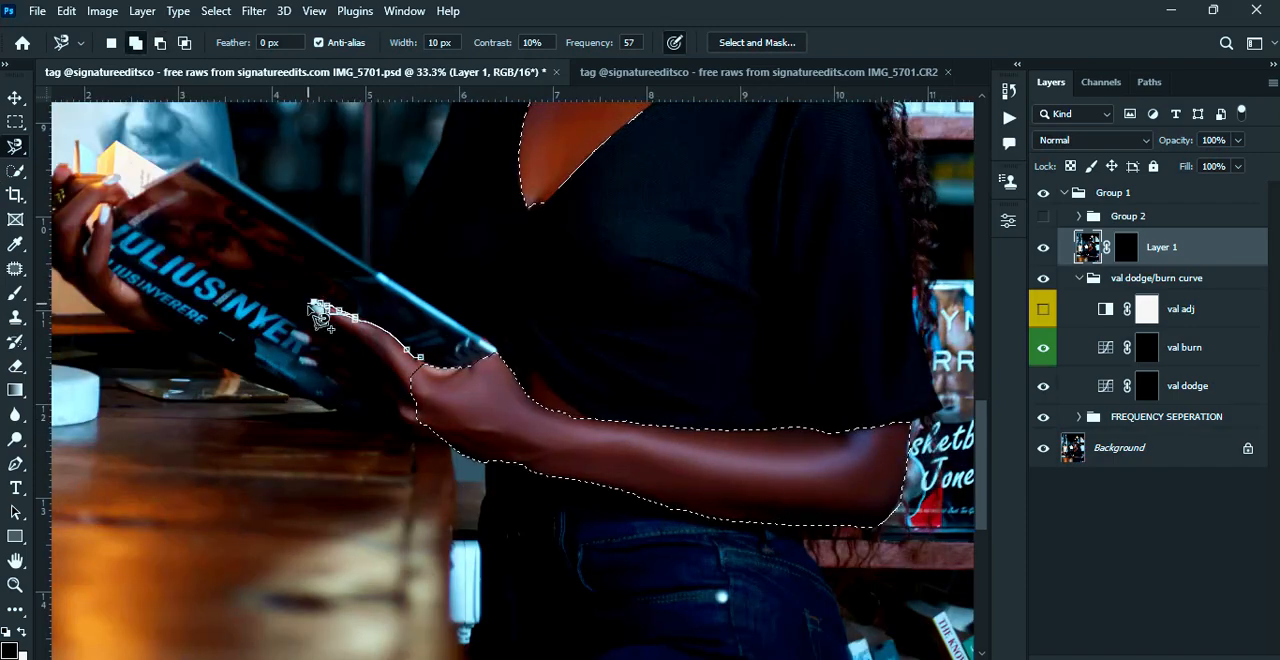
double_click(563, 442)
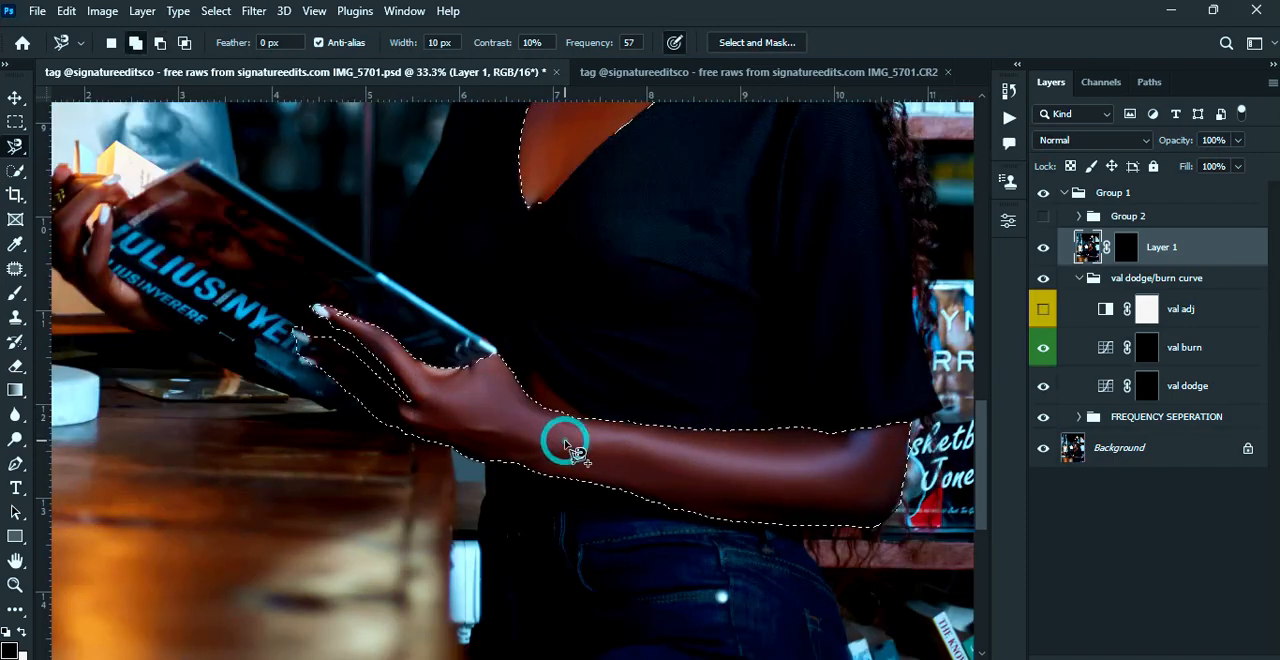
left_click(533, 367)
double_click(486, 393)
Trim the background gap between the chin and neck from the selection, and add the other hand holding the book's far edge
scroll(500, 408, "up", 5)
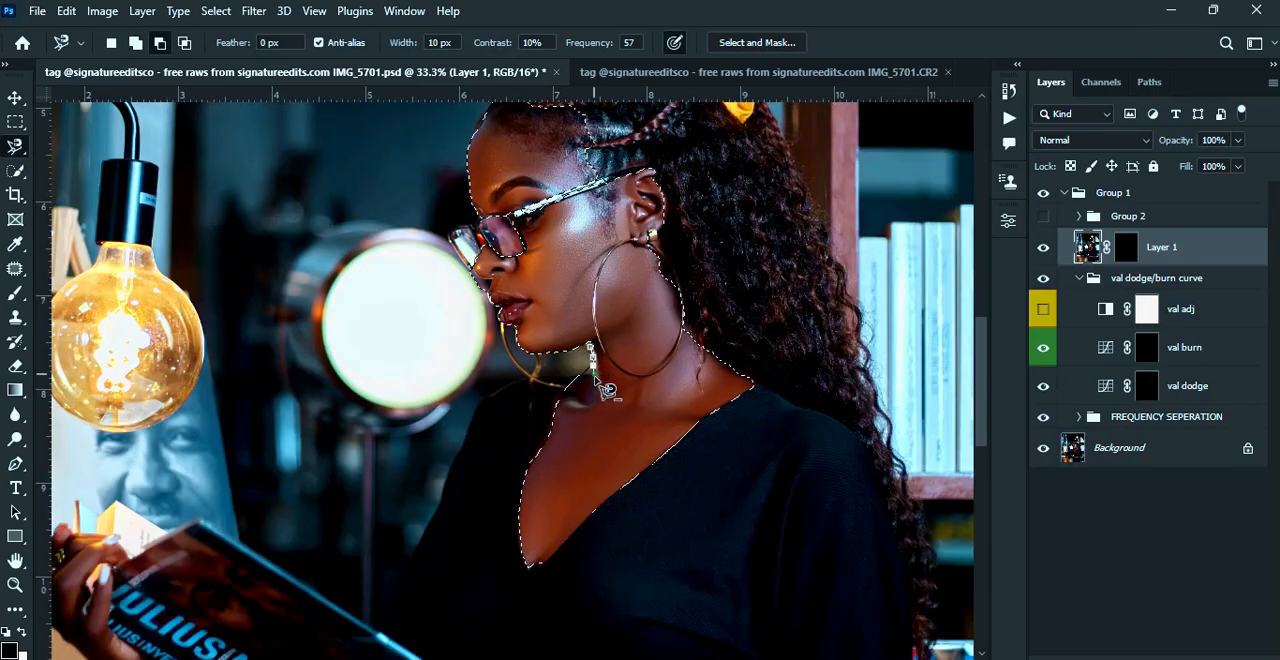
scroll(655, 403, "down", 5)
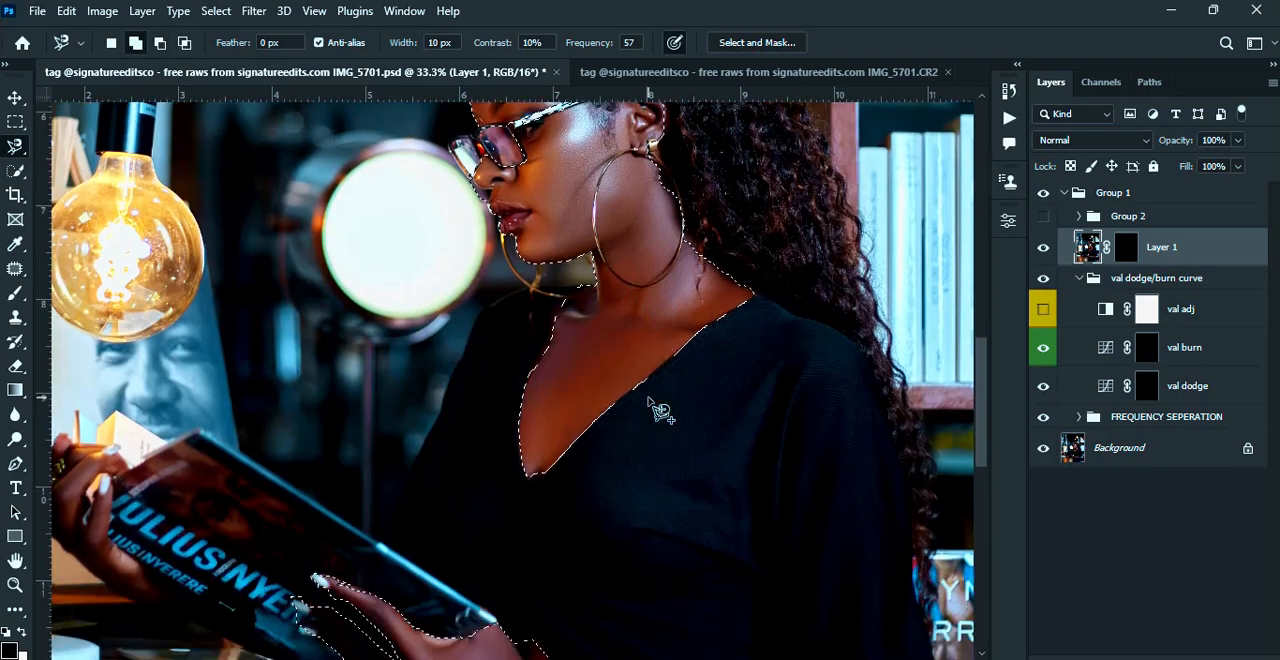
scroll(655, 403, "left", 3)
left_click(450, 531)
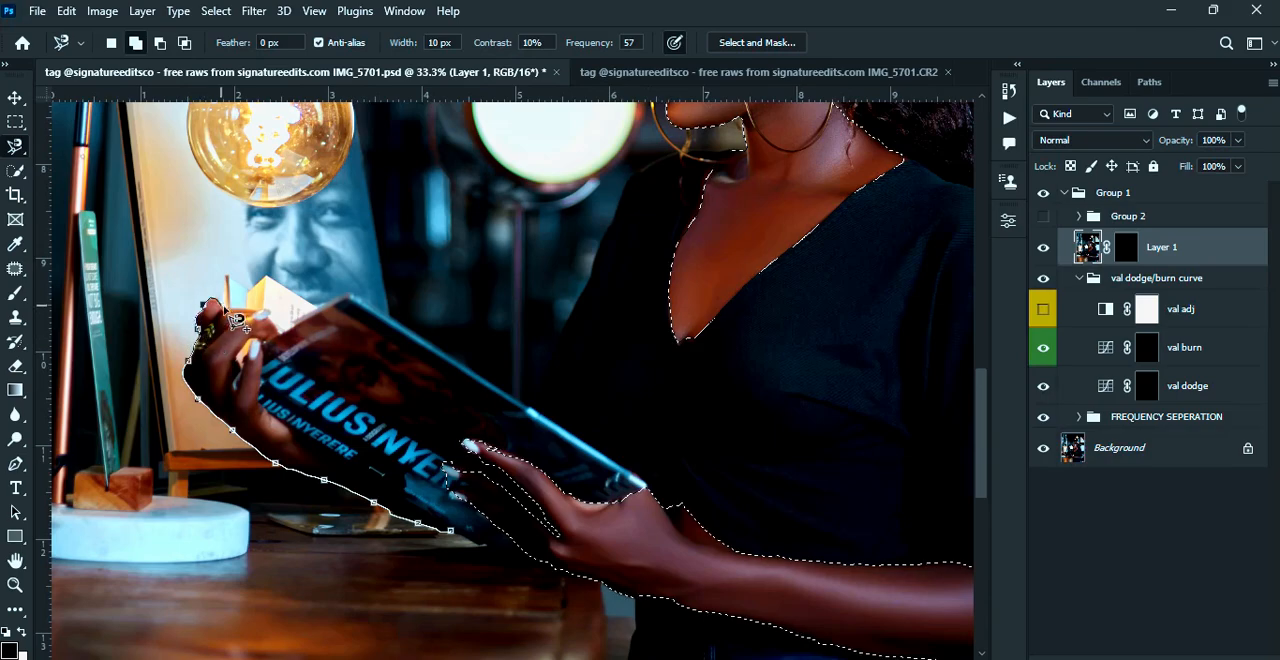
left_click(452, 532)
Fill the selected skin areas with white on Layer 1's layer mask, and deselect
scroll(550, 500, "down", 3)
scroll(550, 500, "right", 4)
scroll(550, 500, "up", 5)
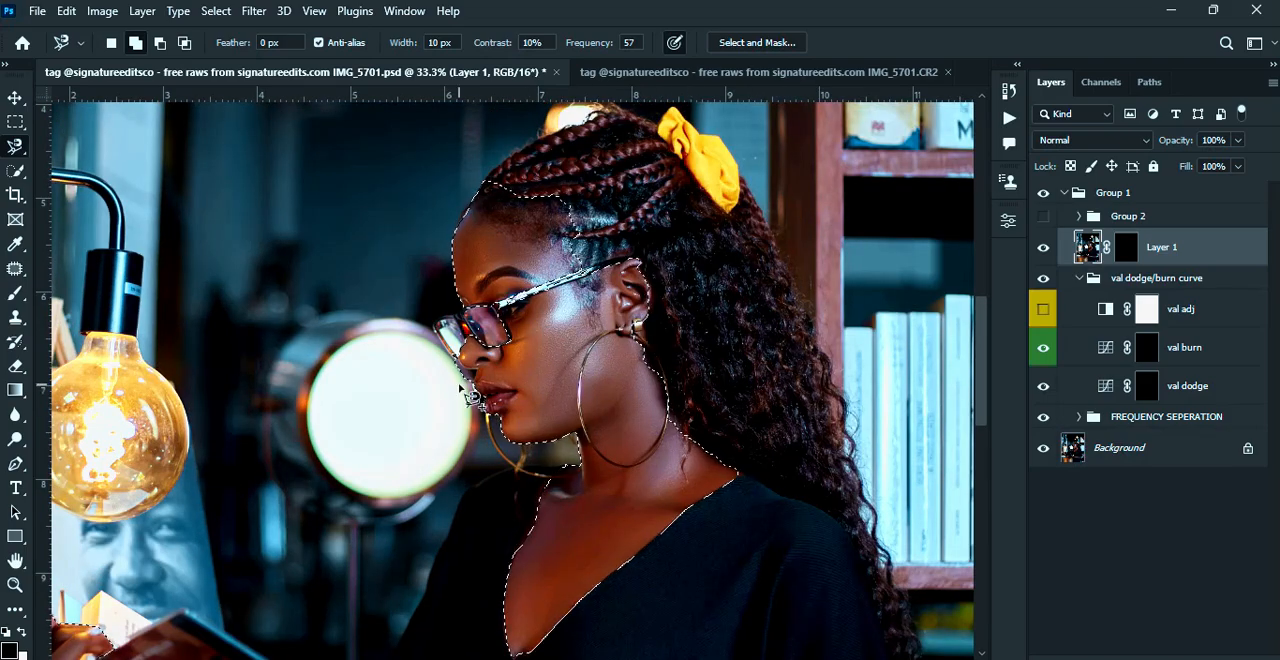
scroll(703, 405, "down", 3)
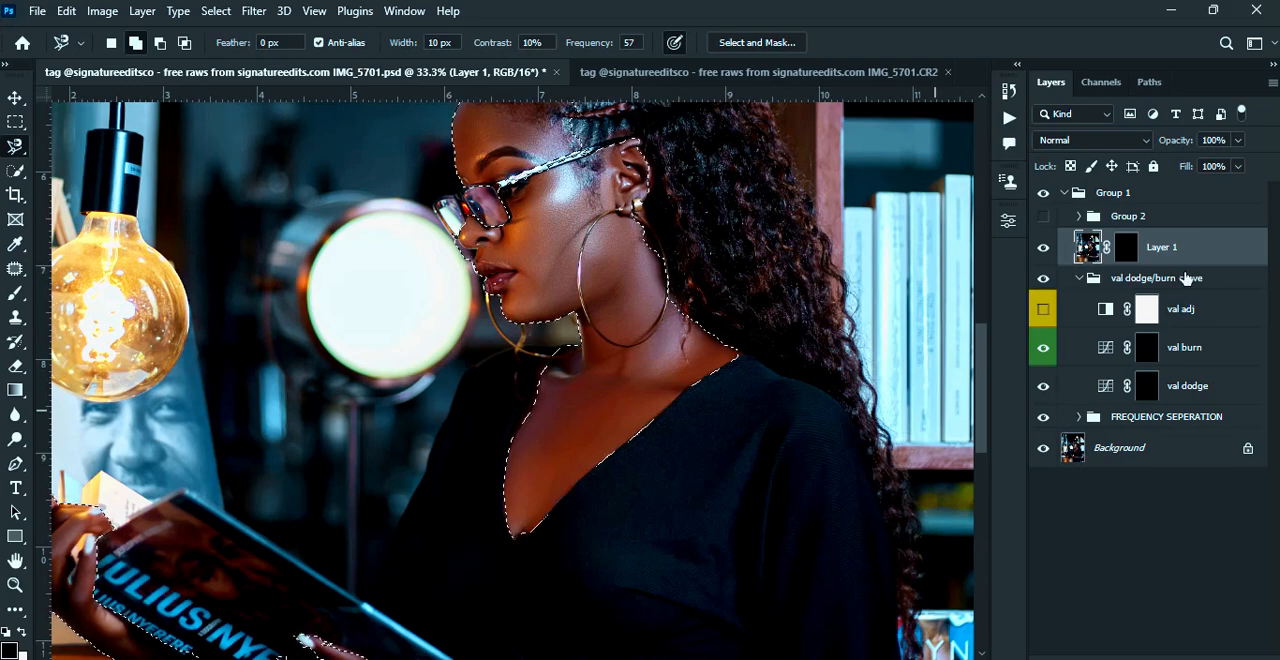
left_click(1124, 250)
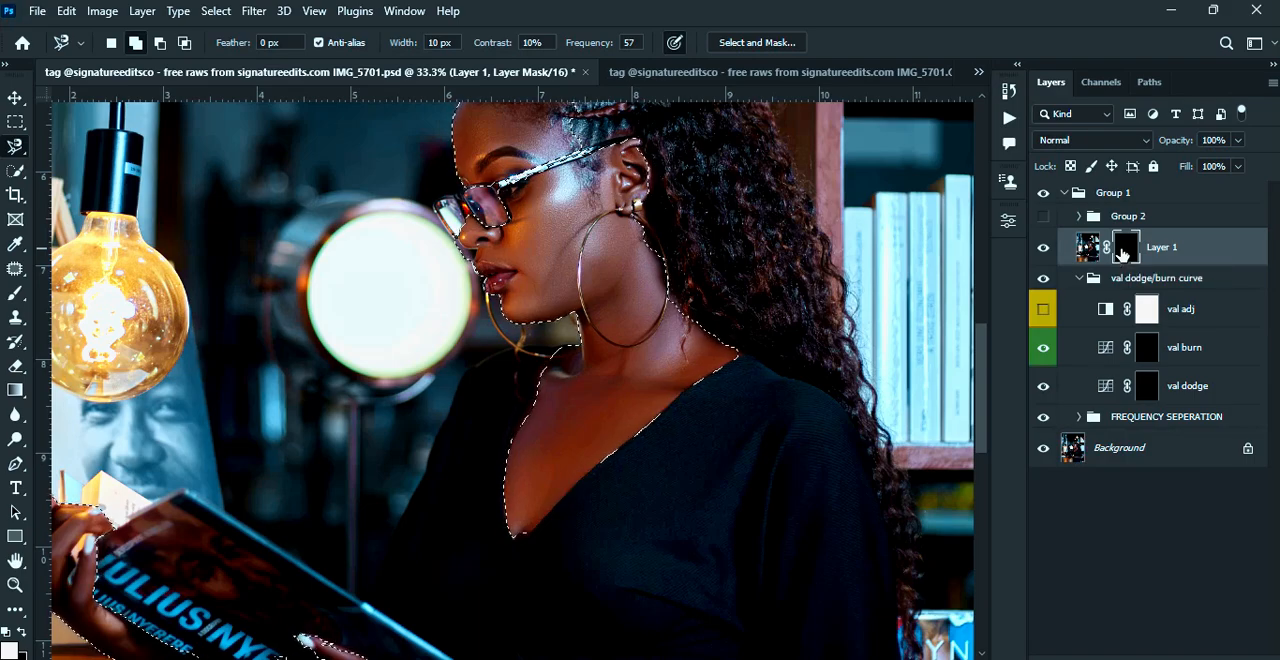
key("alt+BackSpace")
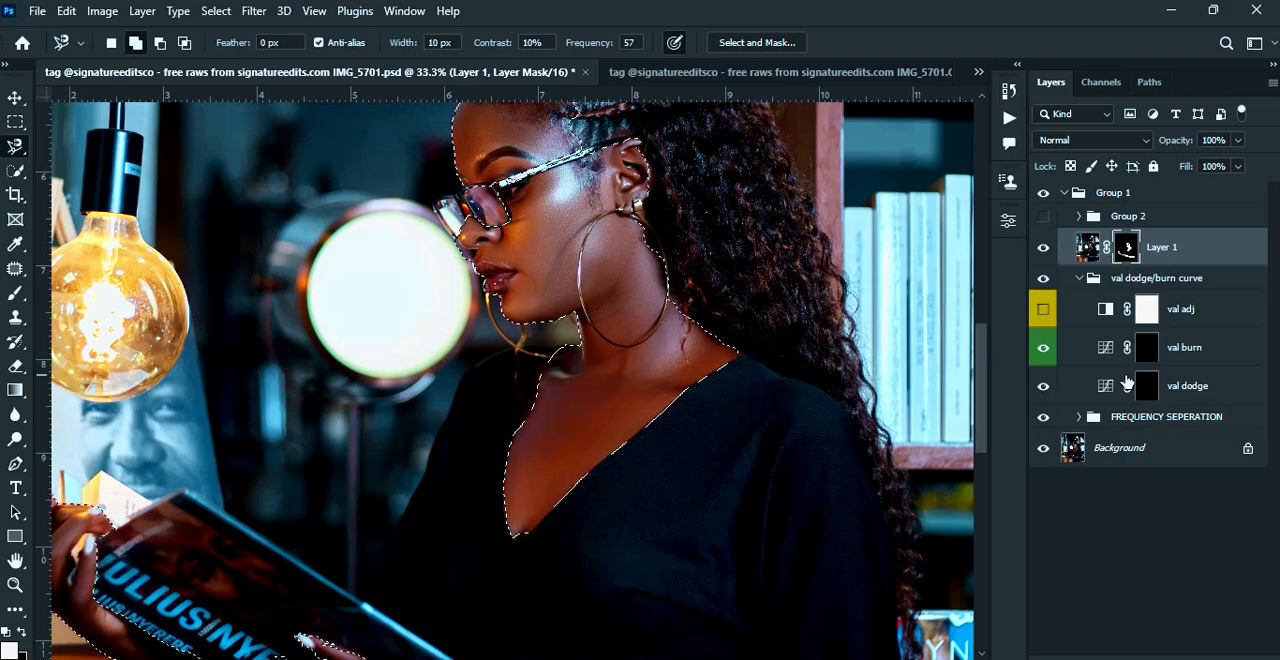
key("ctrl+d")
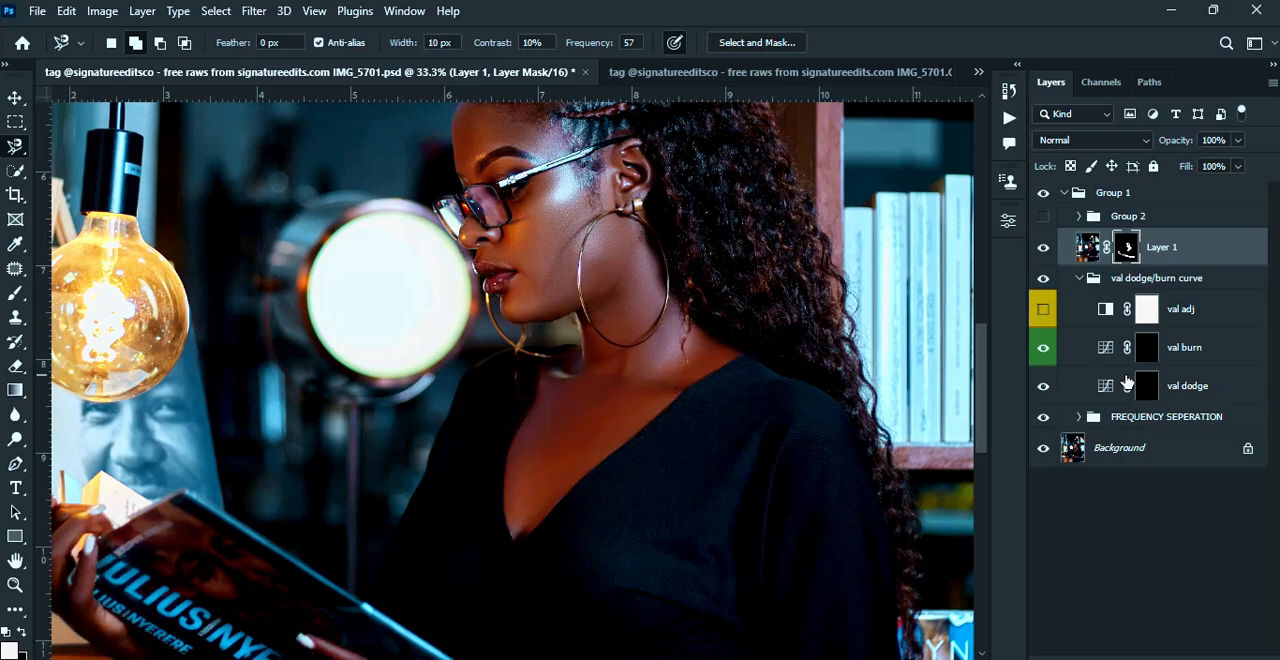
Compare the skin with Layer 1 hidden and shown, up close on the face and chest, and view the whole portrait
key("ctrl+plus")
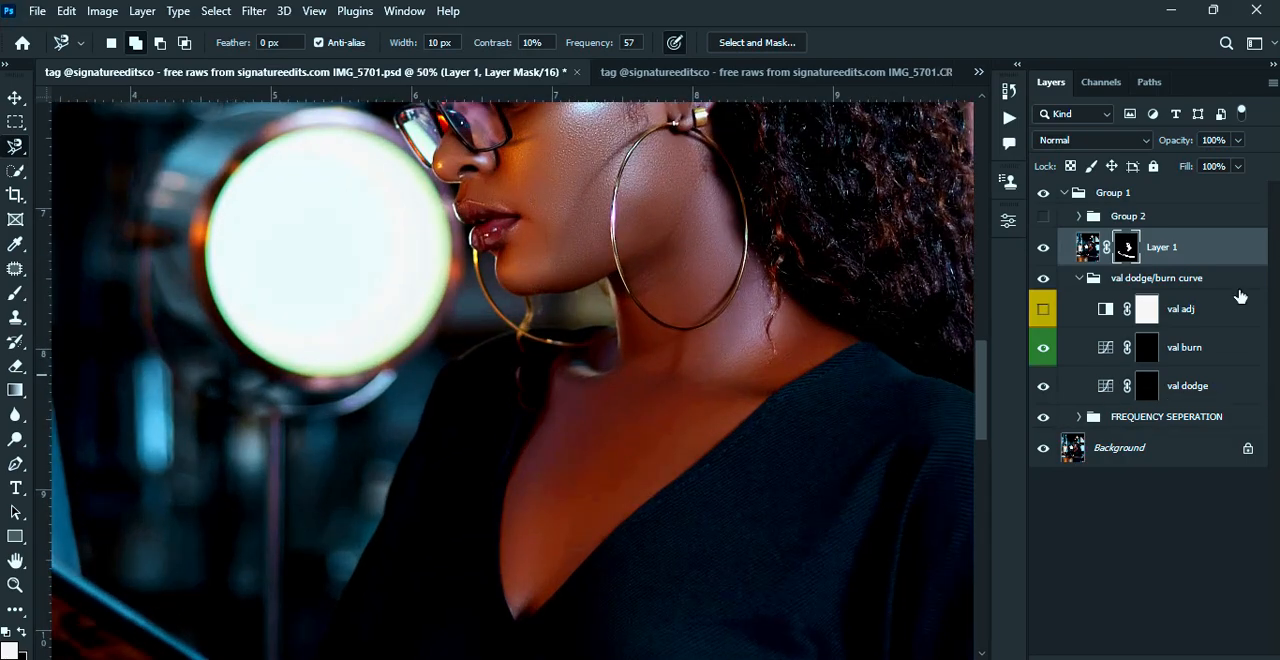
left_click(1043, 249)
left_click(1043, 249)
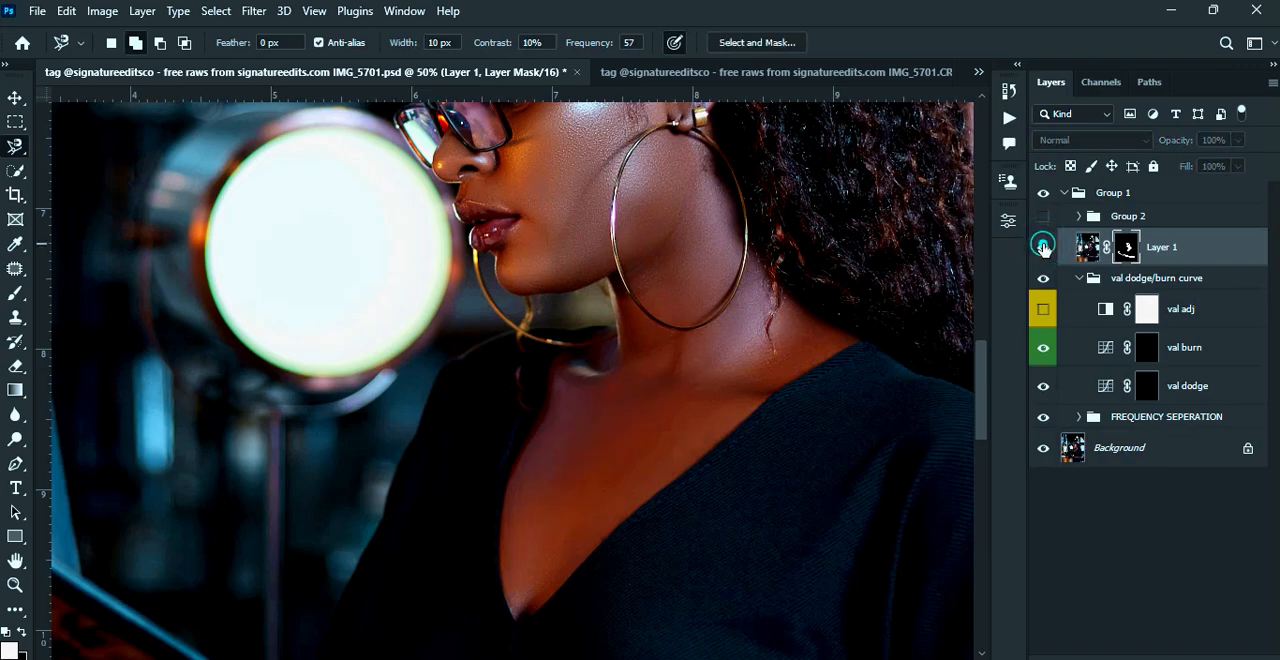
left_click(1043, 249)
left_click(1043, 249)
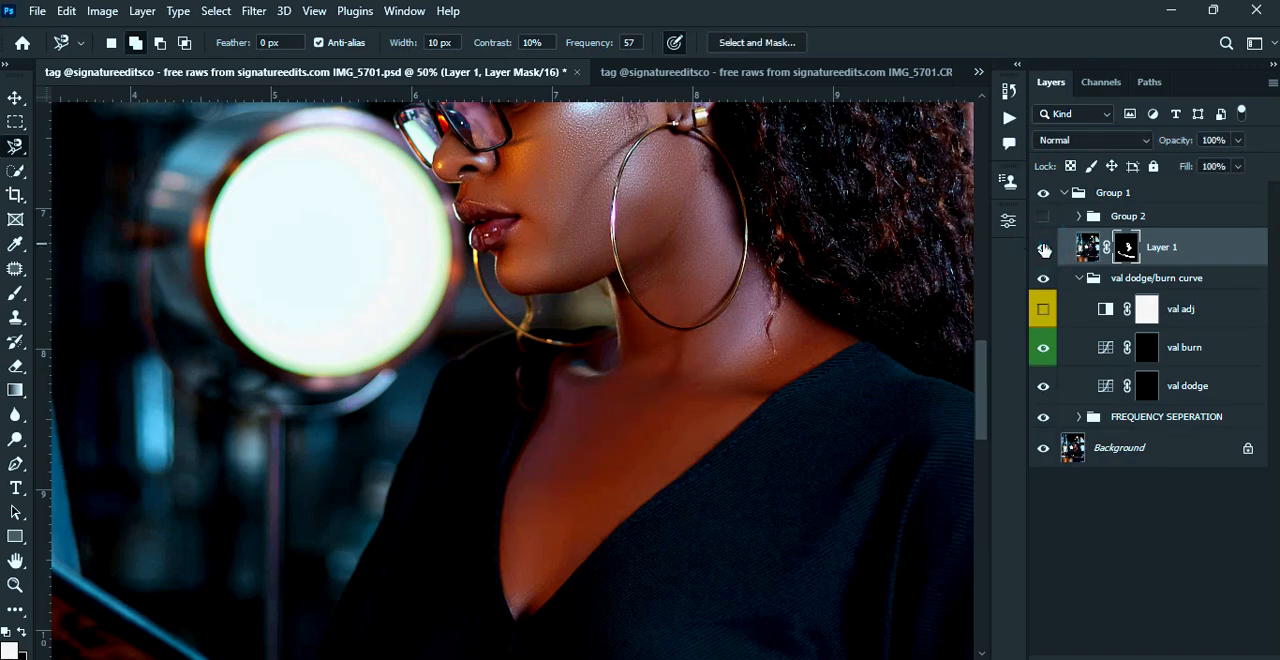
key("ctrl+0")
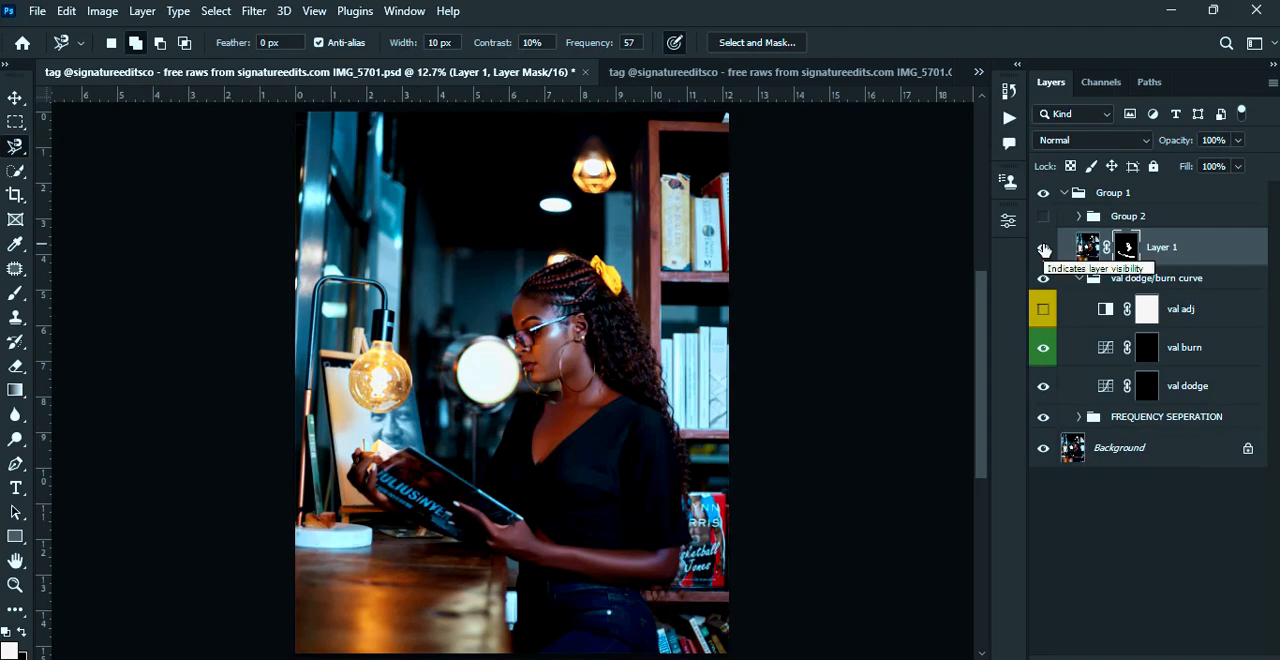